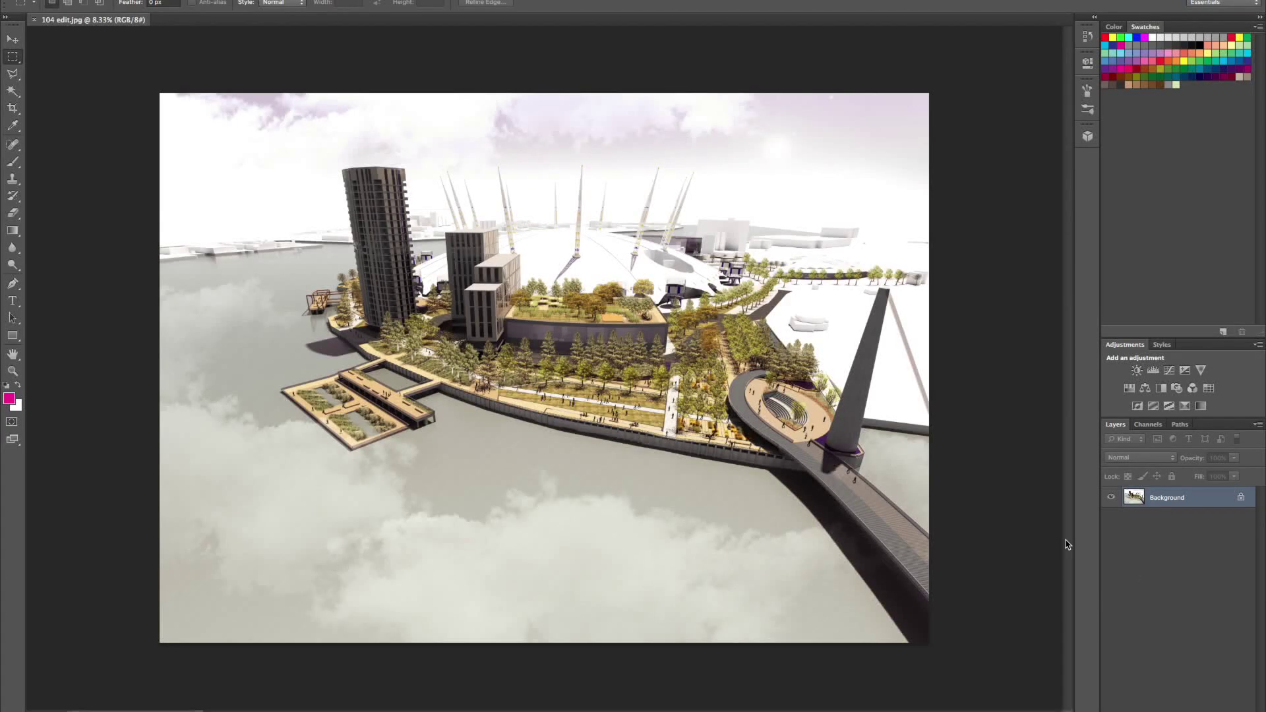
- Trace the skyline with the Polygonal Lasso and clear the white sky from the render copy
key("l")
scroll(363, 328, "up", 3)
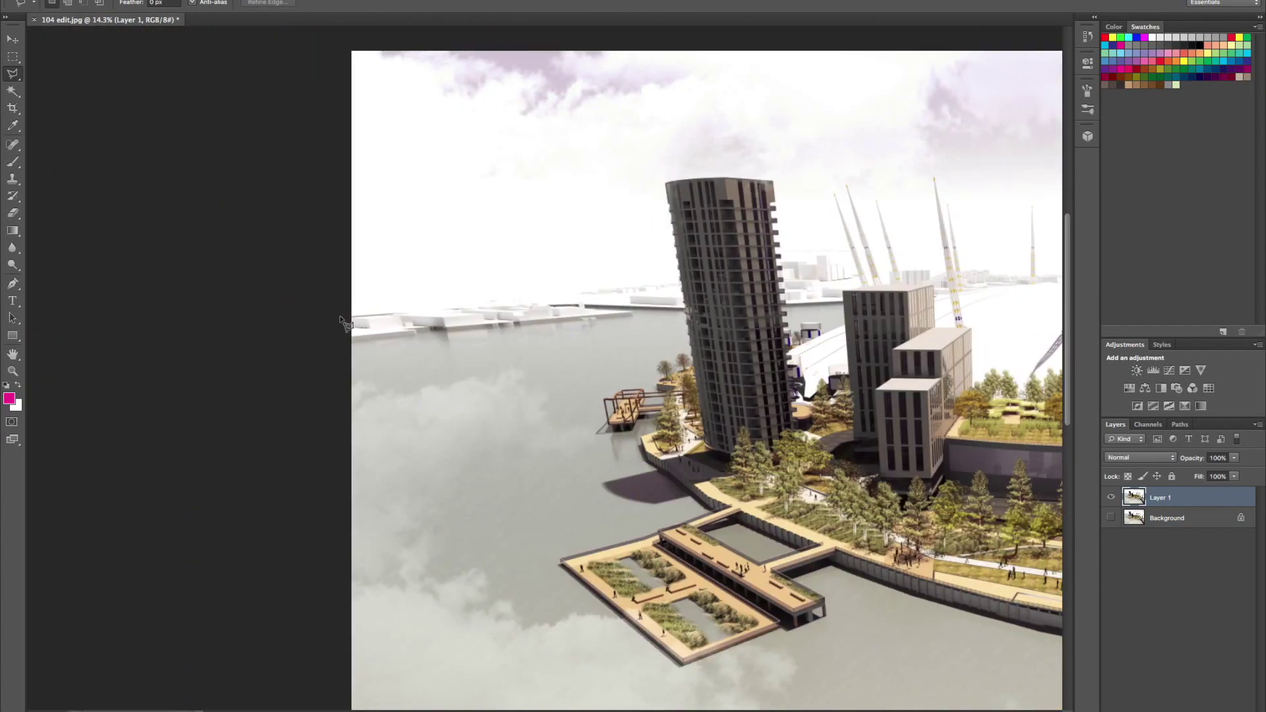
scroll(730, 182, "right", 5)
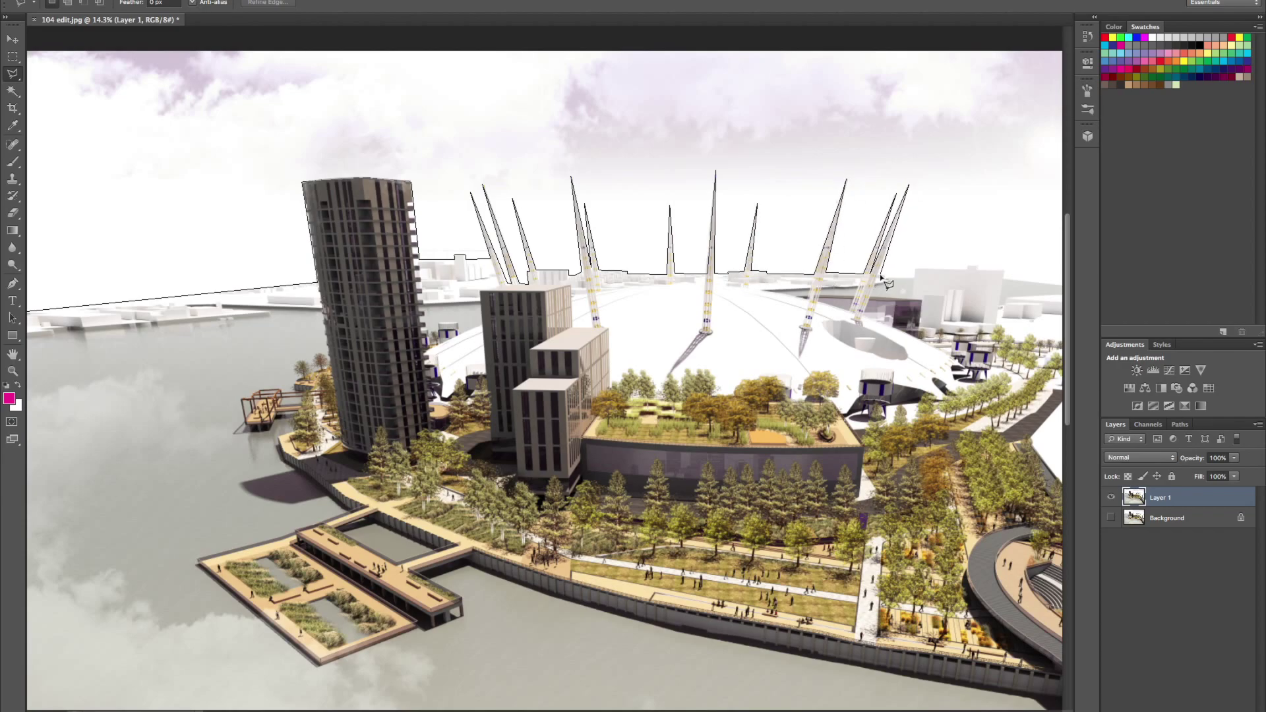
scroll(916, 271, "right", 5)
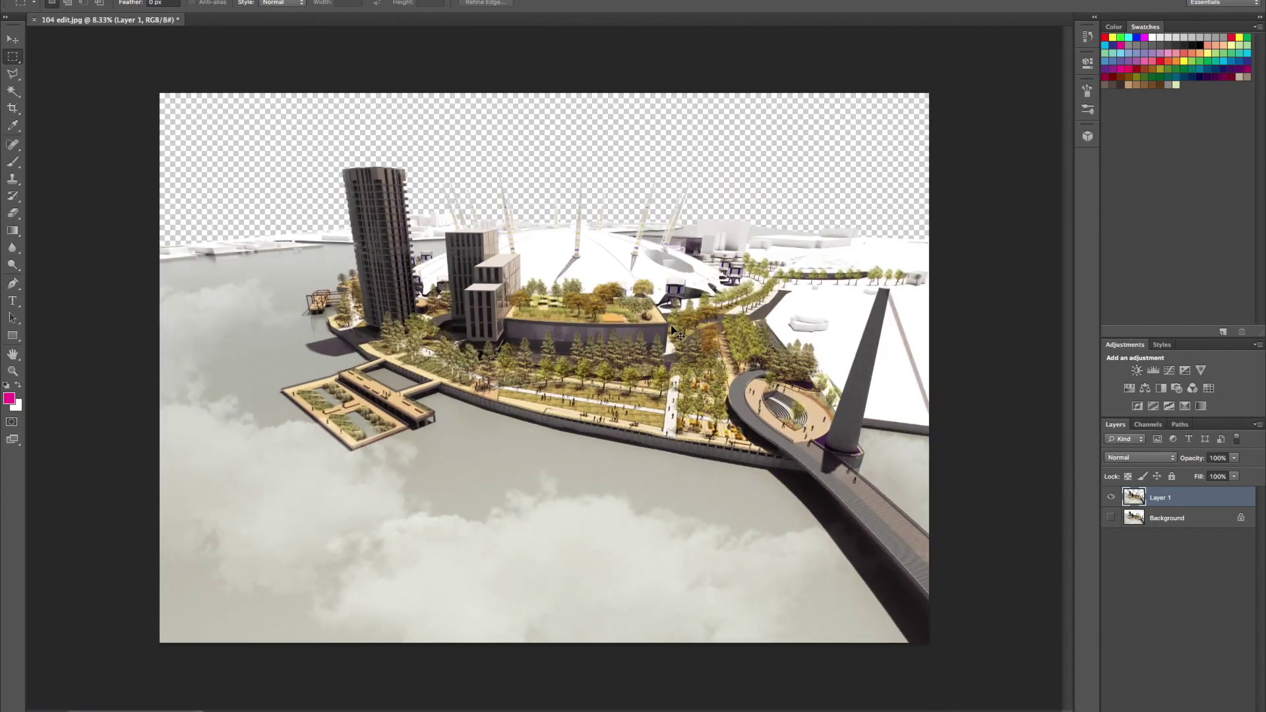
- Stretch the star image over the canvas and cut the grey river water onto its own layer above the render
left_click_drag(923, 490, 921, 644)
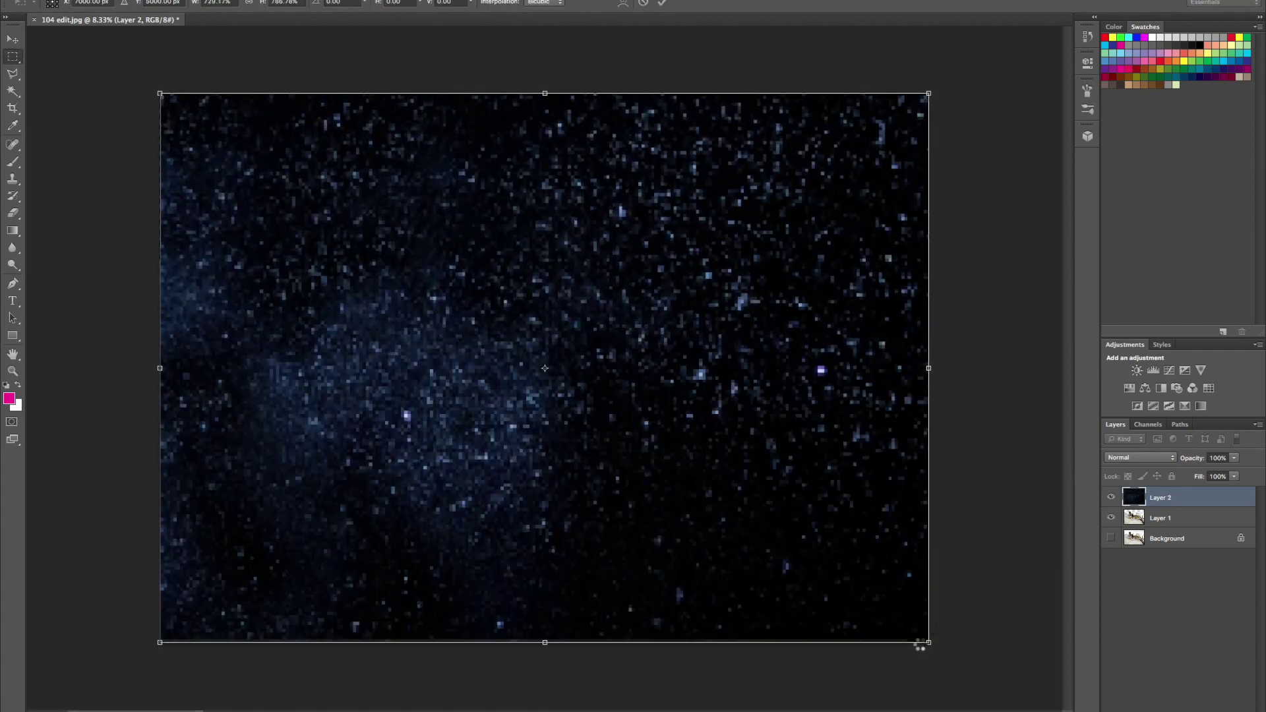
left_click(1160, 497)
key("w")
left_click(462, 528)
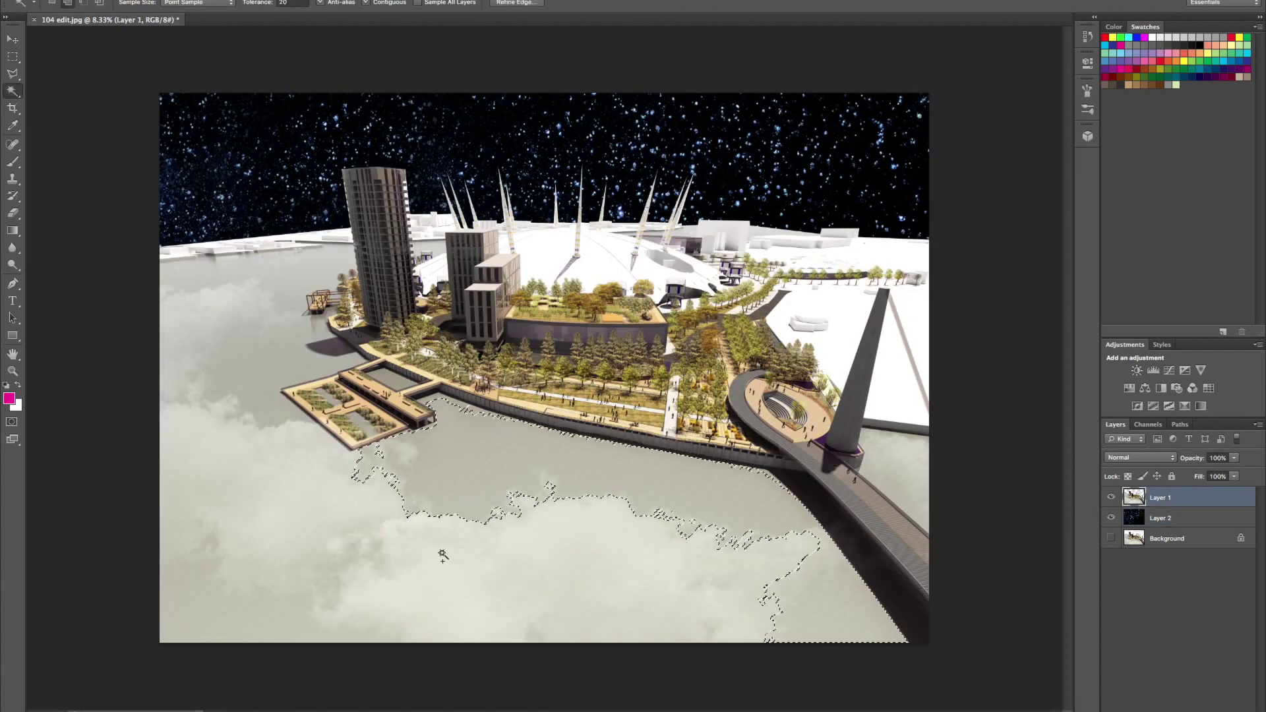
left_click(187, 315, "shift")
key("ctrl+j")
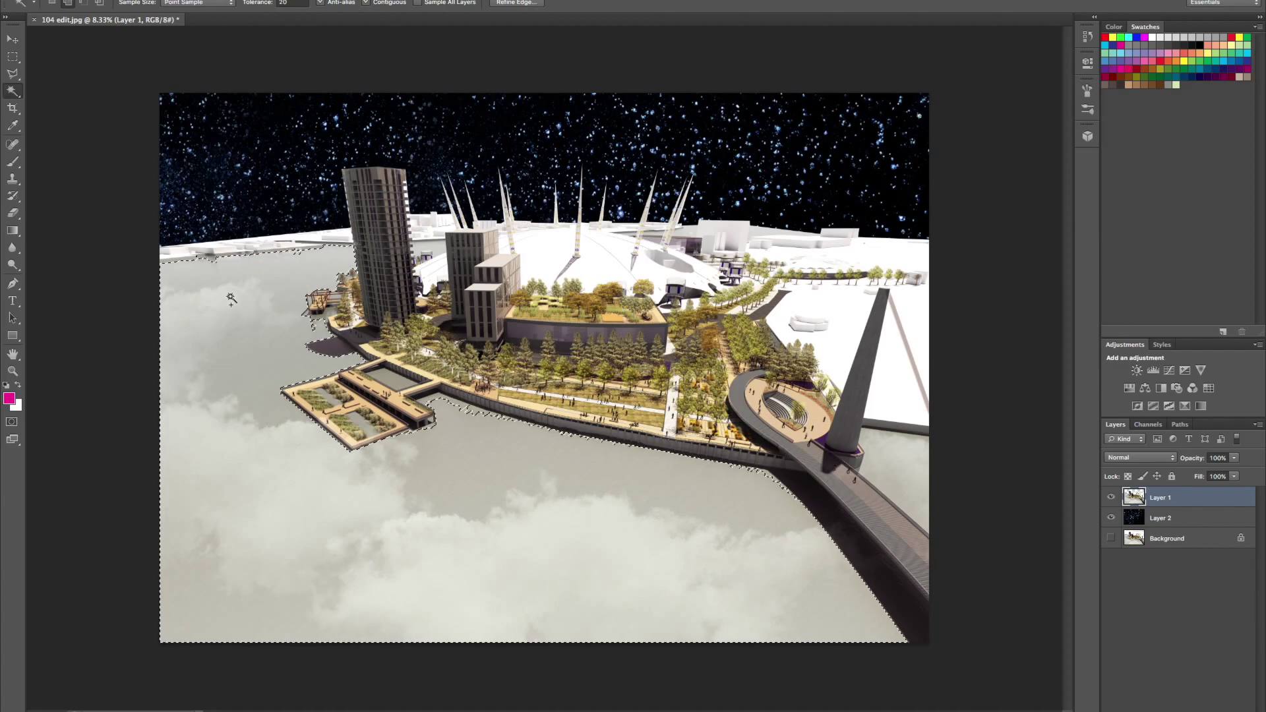
mouse_move(1160, 497)
left_mouse_down()
mouse_move(1172, 523)
mouse_move(1161, 491)
left_mouse_up()
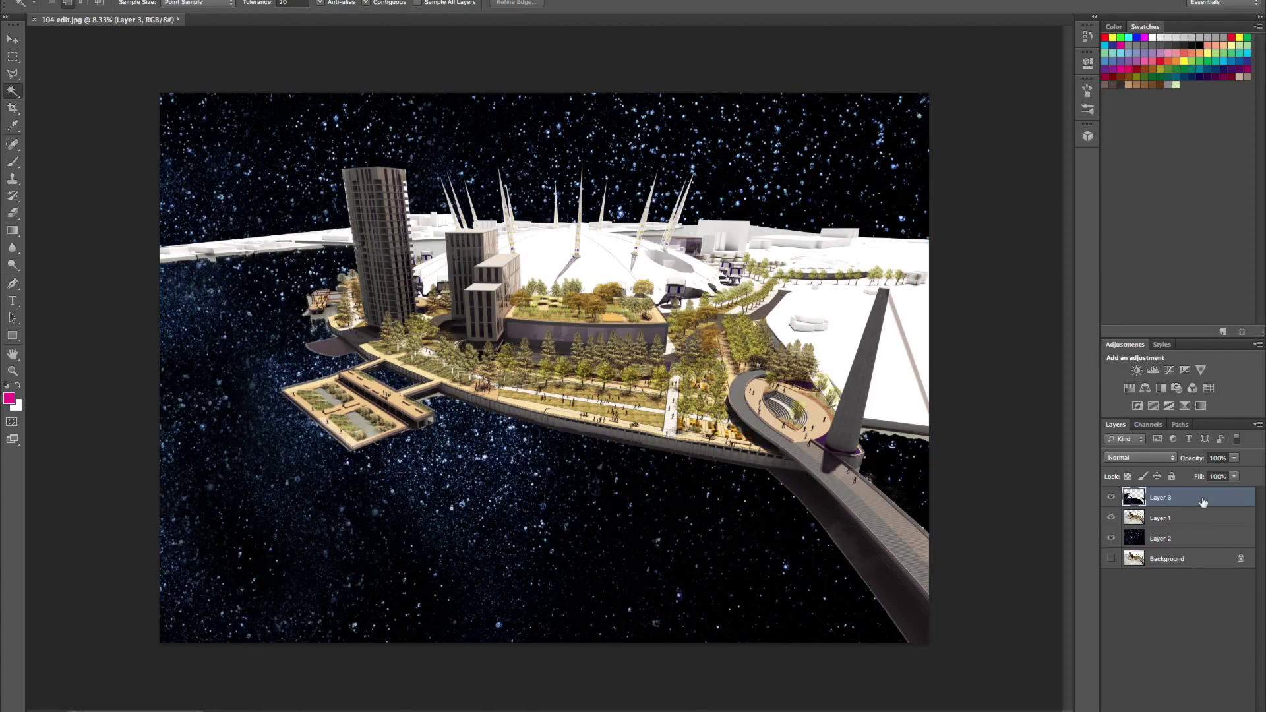
- Paint a new layer solid black with a huge brush and lower its opacity
key("ctrl+shift+alt+n")
key("b")
key("bracketright")
key("bracketright")
key("bracketright")
mouse_move(283, 155)
left_mouse_down()
mouse_move(896, 607)
mouse_move(570, 98)
mouse_move(619, 376)
mouse_move(644, 308)
left_mouse_up()
left_click(1234, 457)
left_click_drag(1238, 469, 1221, 474)
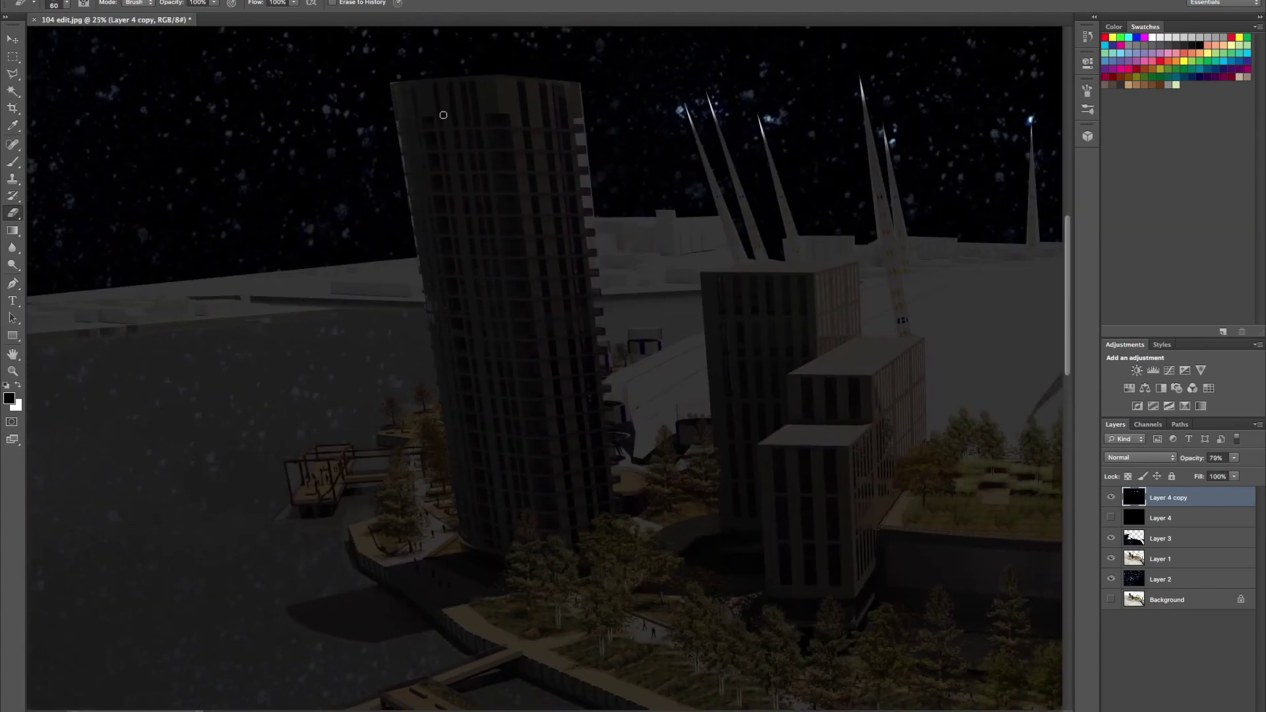
key("bracketleft")
key("bracketleft")
- Erase vertical light strips up the tower's facade and along the small pier's edge
left_click_drag(496, 533, 437, 90)
mouse_move(451, 86)
left_mouse_down()
mouse_move(512, 523)
mouse_move(526, 502)
left_mouse_up()
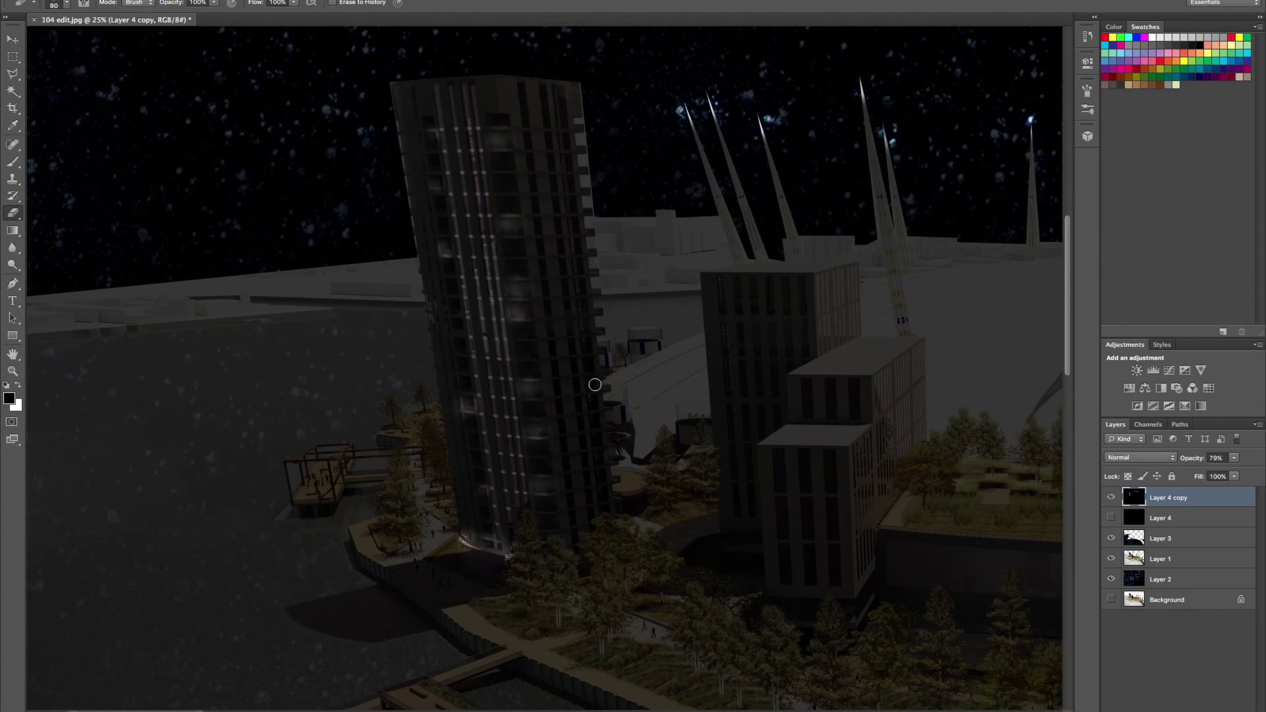
key("ctrl+z")
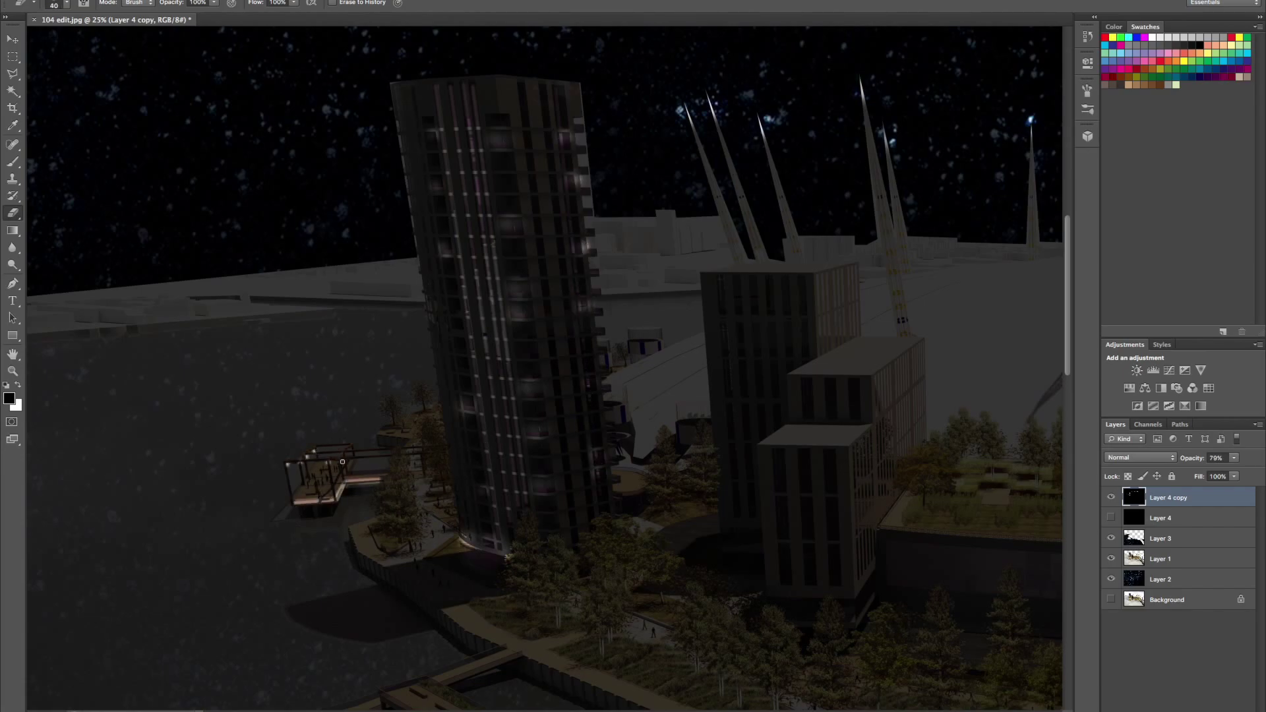
scroll(571, 514, "down", 5)
left_click_drag(282, 404, 516, 540)
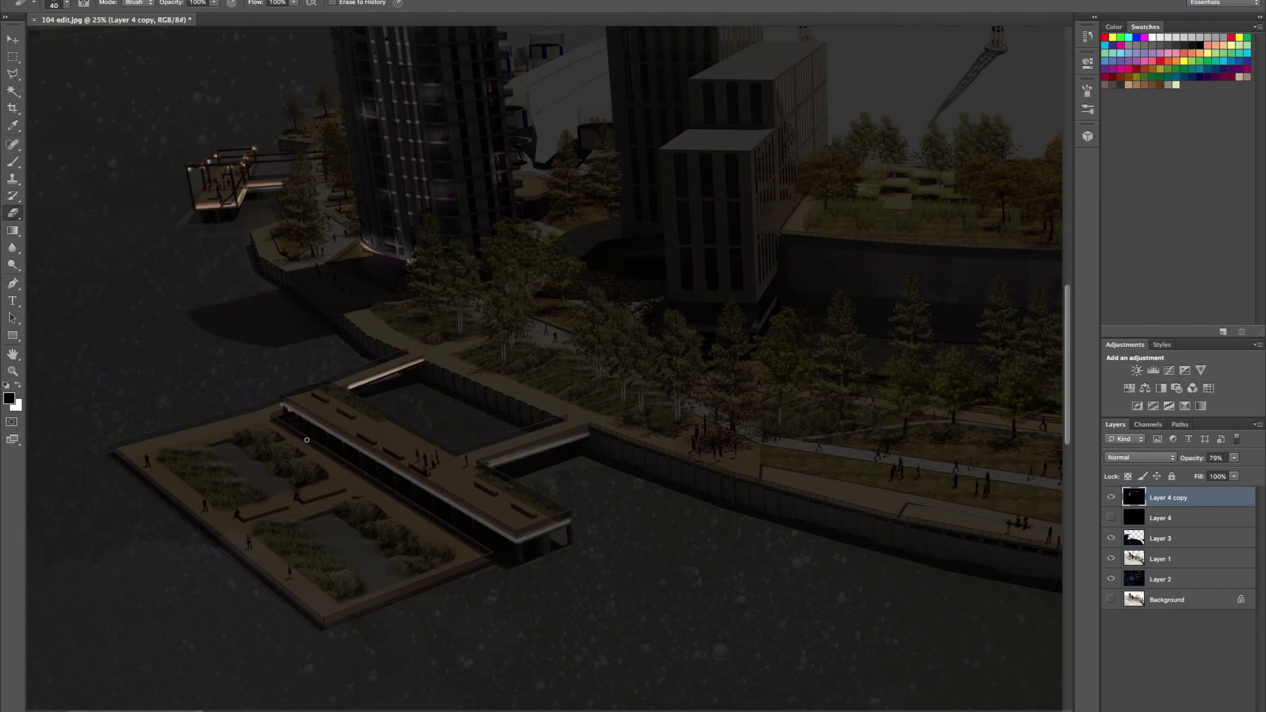
- Erase thin glowing lines along both edges of the curved bridge
key("l")
key("e")
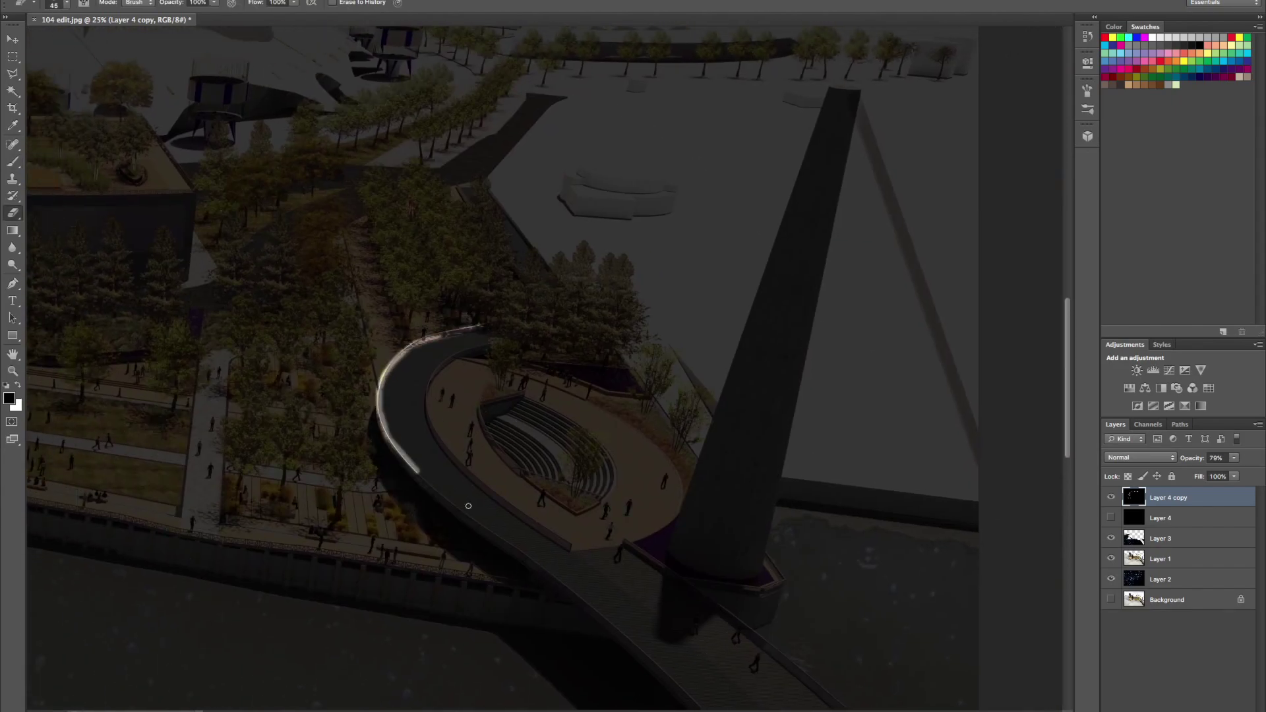
left_click_drag(417, 471, 453, 505)
scroll(468, 505, "down", 5)
left_click_drag(364, 336, 469, 428)
scroll(567, 528, "down", 5)
mouse_move(455, 238)
left_mouse_down()
mouse_move(647, 402)
mouse_move(293, 122)
left_mouse_up()
- Trace glowing light lines along the promenade paths across the park
scroll(435, 133, "up", 5)
scroll(476, 241, "left", 5)
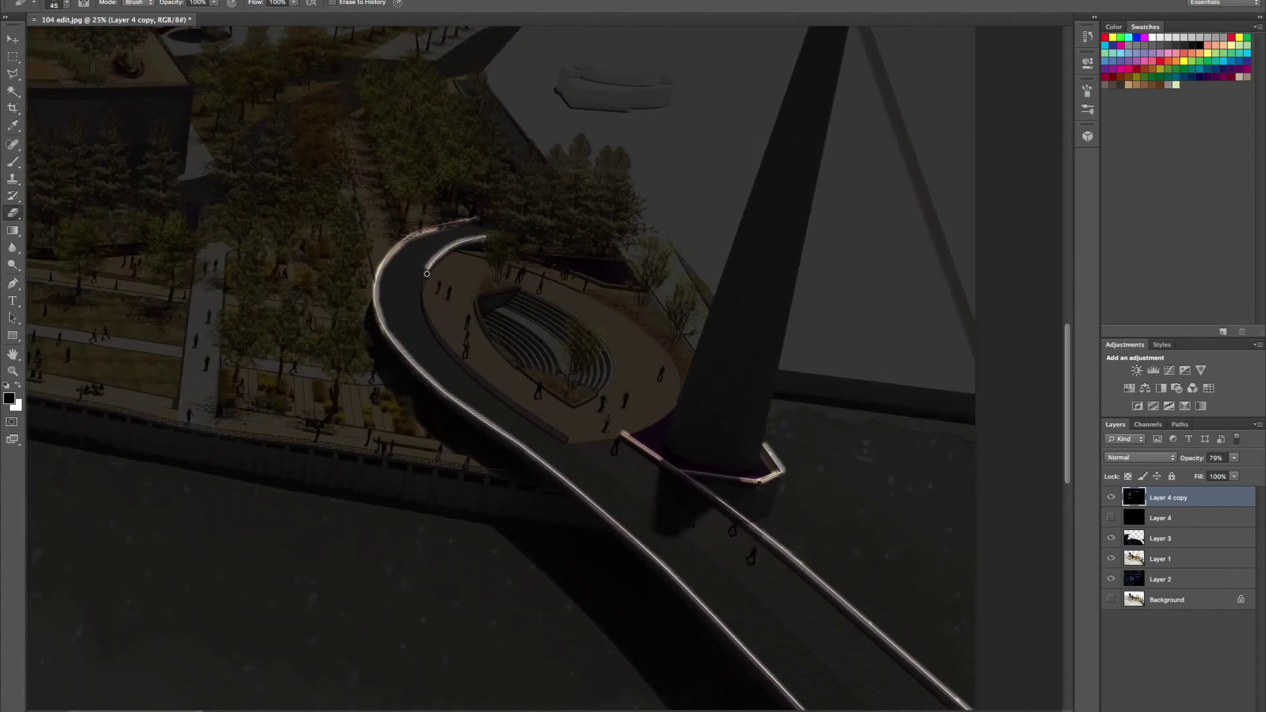
scroll(475, 374, "down", 5)
scroll(596, 437, "up", 5)
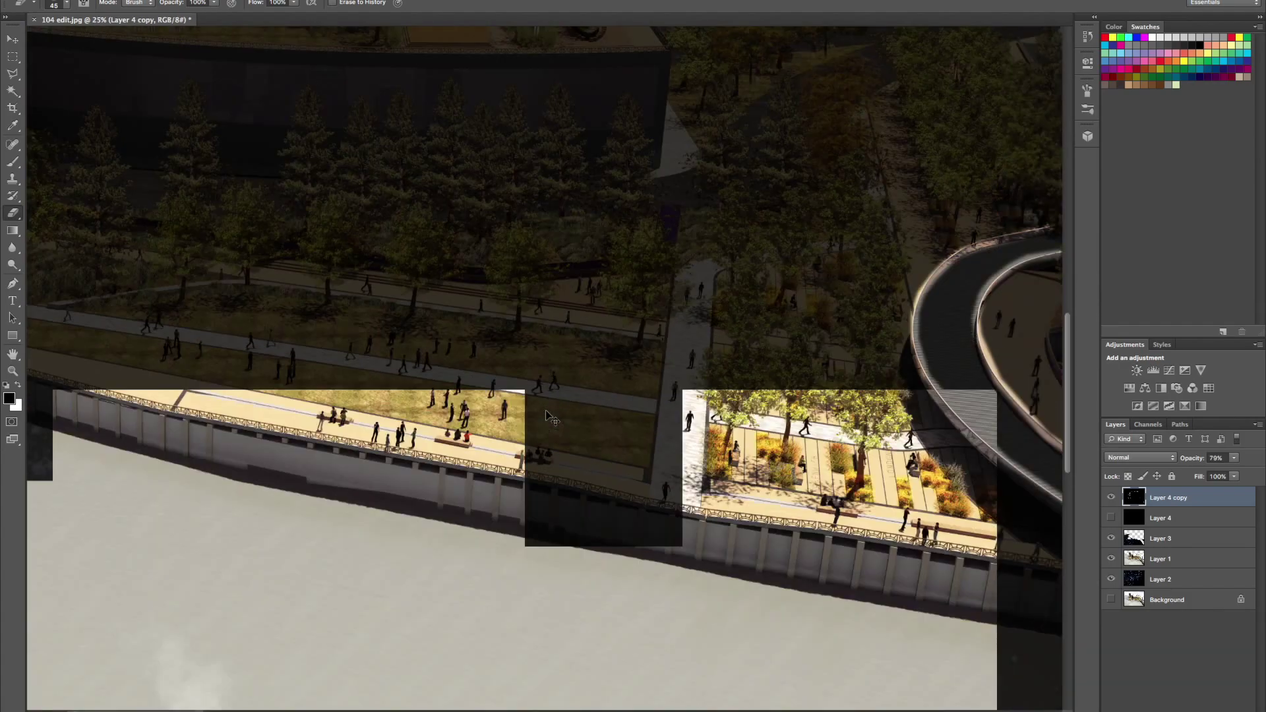
scroll(597, 437, "up", 2)
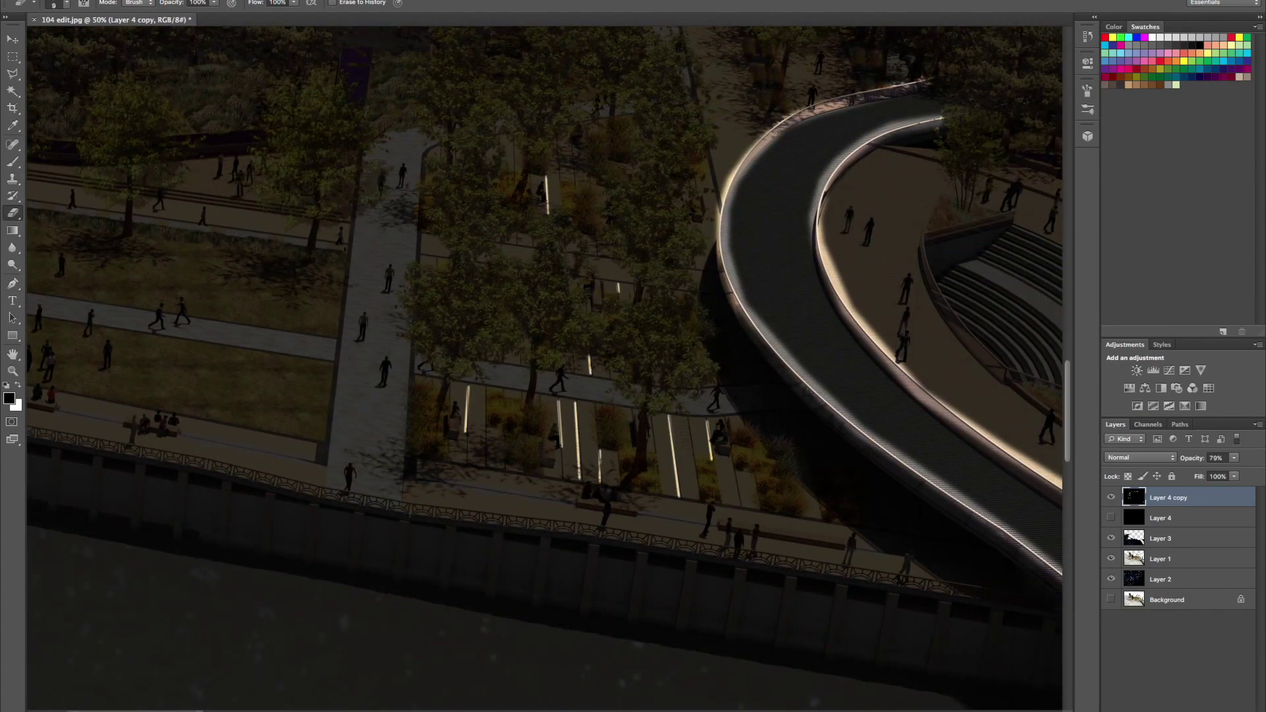
scroll(541, 369, "down", 5)
scroll(541, 369, "left", 5)
scroll(540, 369, "up", 3)
scroll(541, 369, "left", 3)
left_click_drag(571, 454, 609, 122)
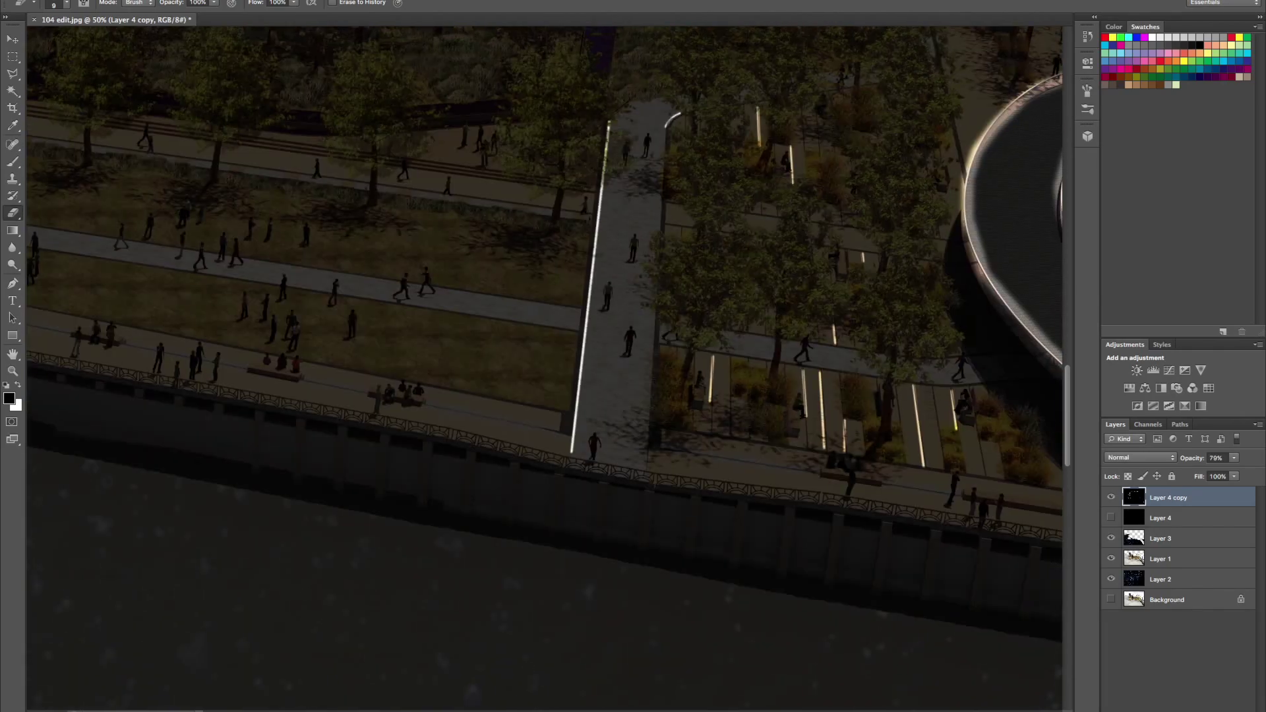
scroll(541, 369, "down", 5)
scroll(540, 369, "up", 5)
scroll(540, 369, "left", 5)
left_click_drag(1061, 381, 391, 276)
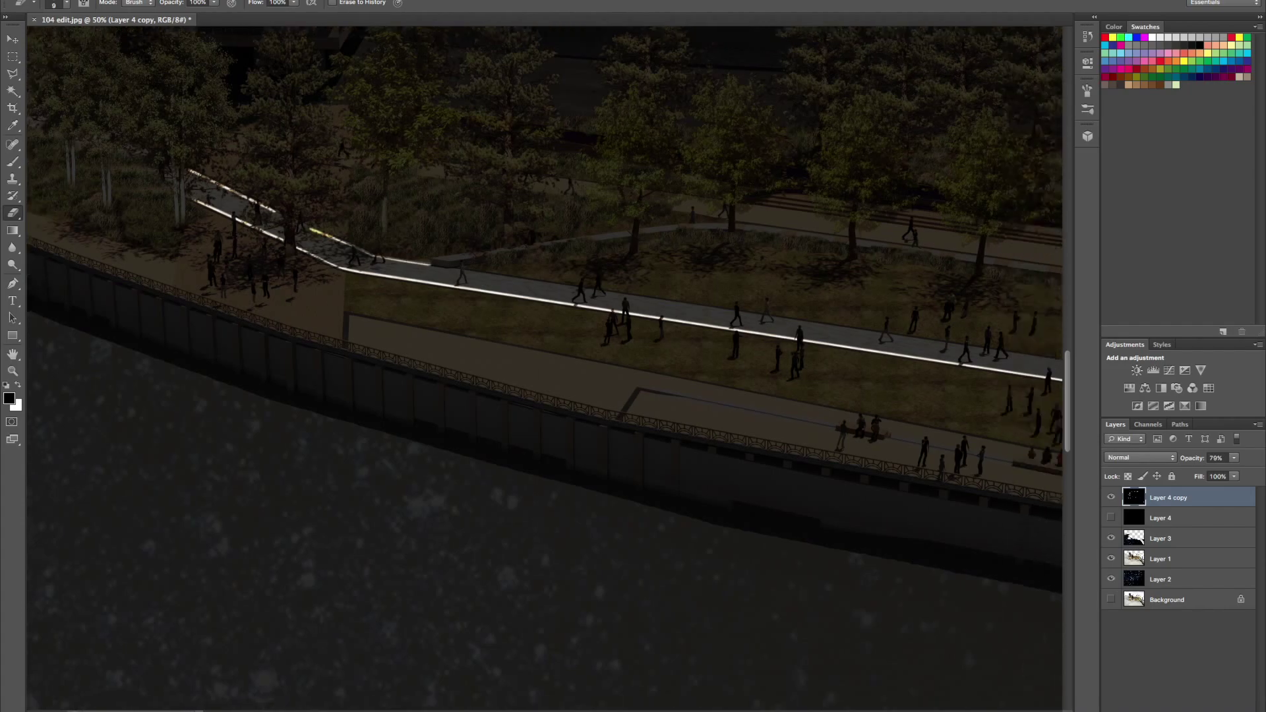
scroll(444, 269, "right", 10)
scroll(458, 306, "down", 2)
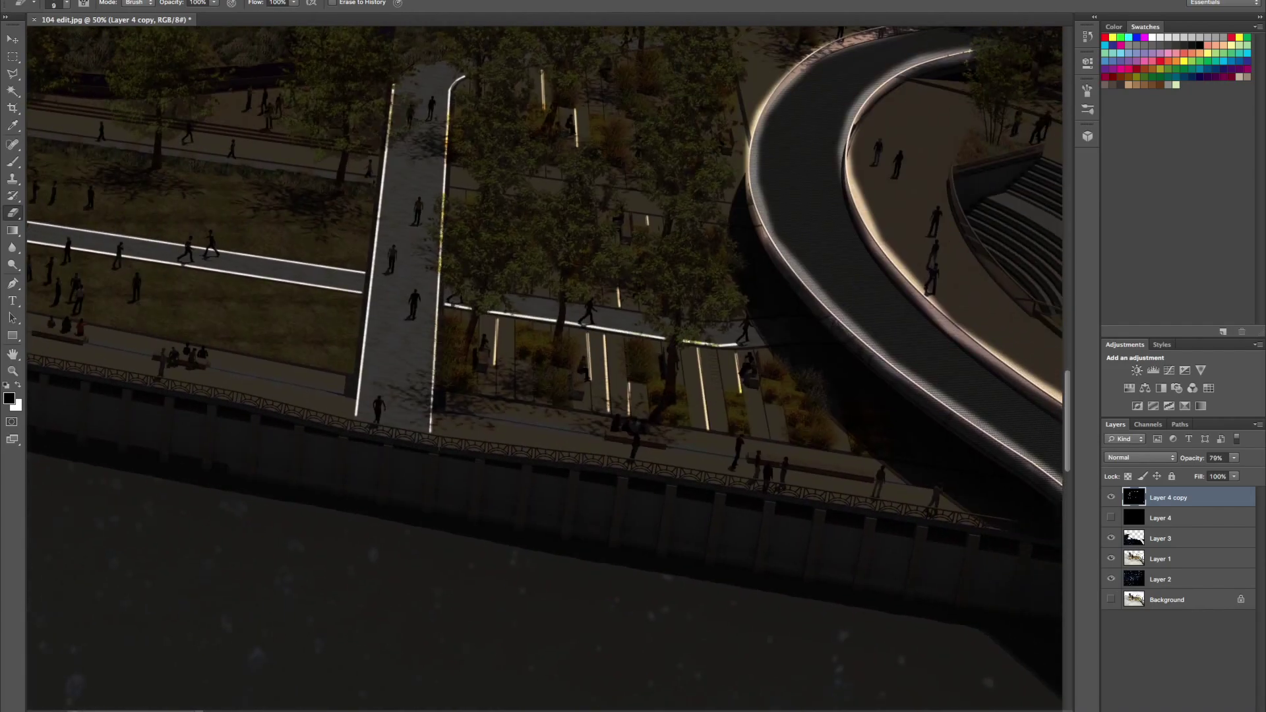
scroll(801, 325, "down", 3)
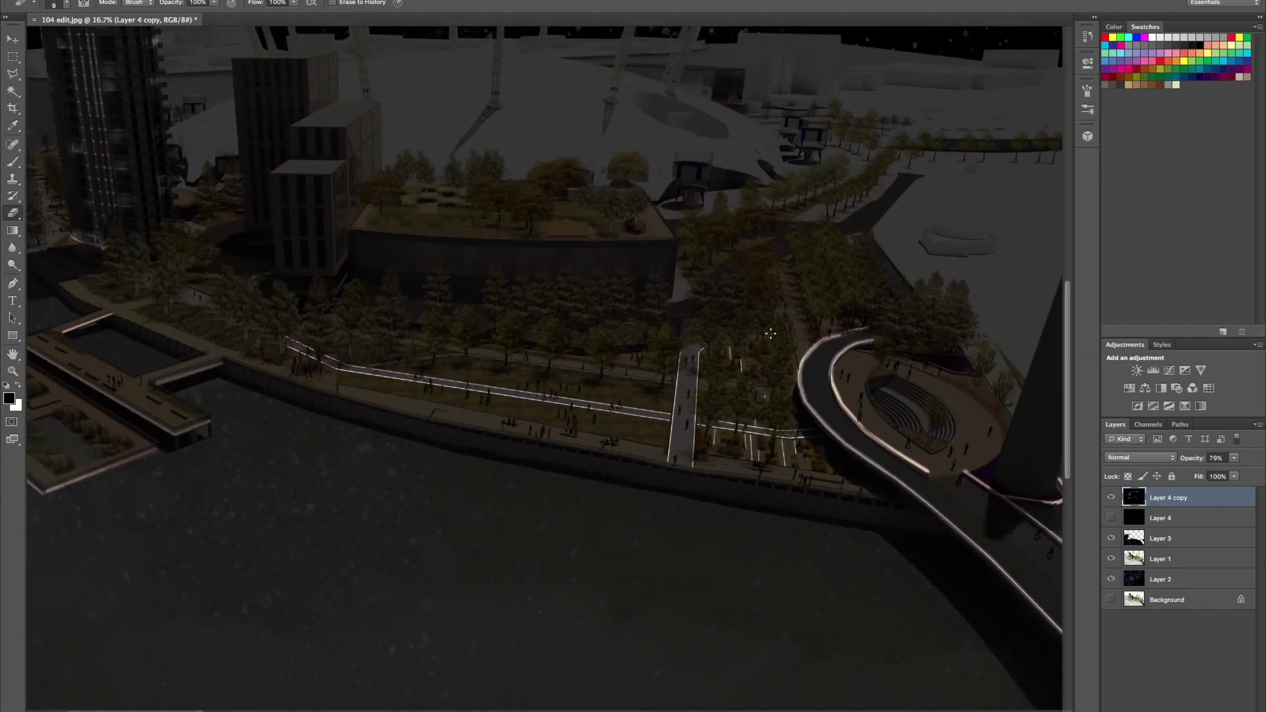
left_click(66, 3)
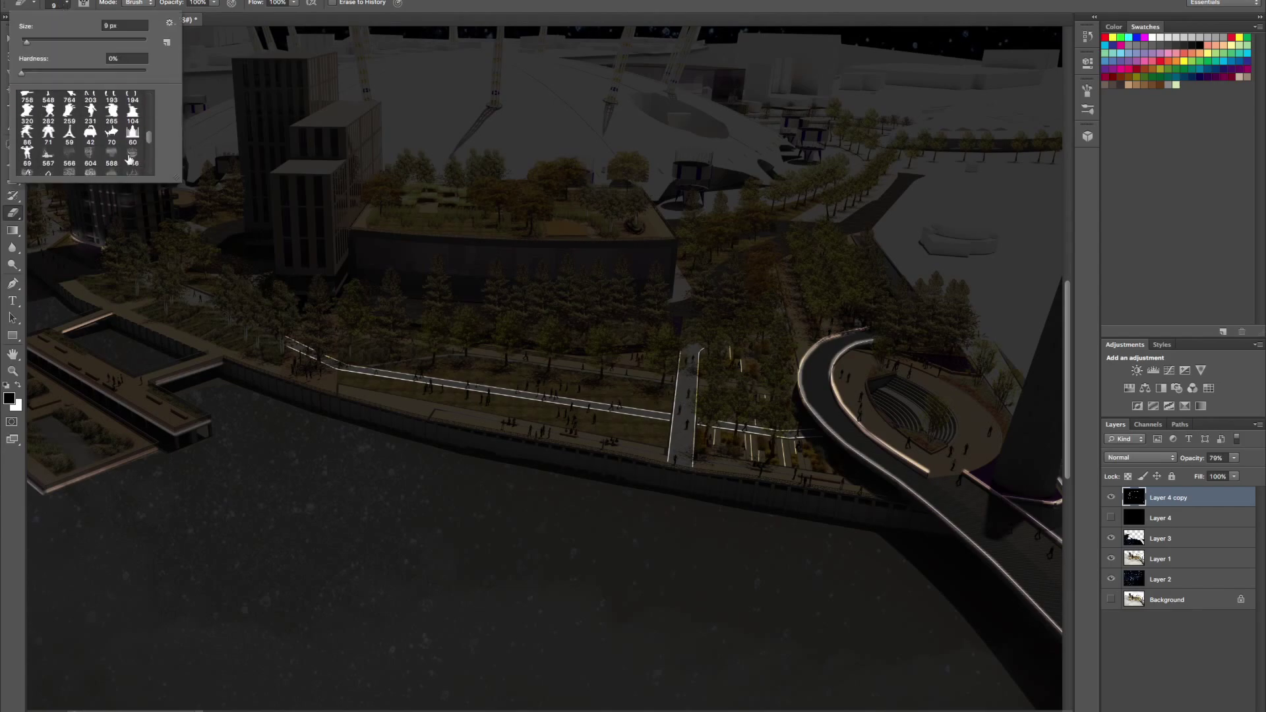
- Choose a large soft round brush and erase glows under the trees, undoing a stray line
double_click(112, 132)
scroll(597, 323, "up", 2)
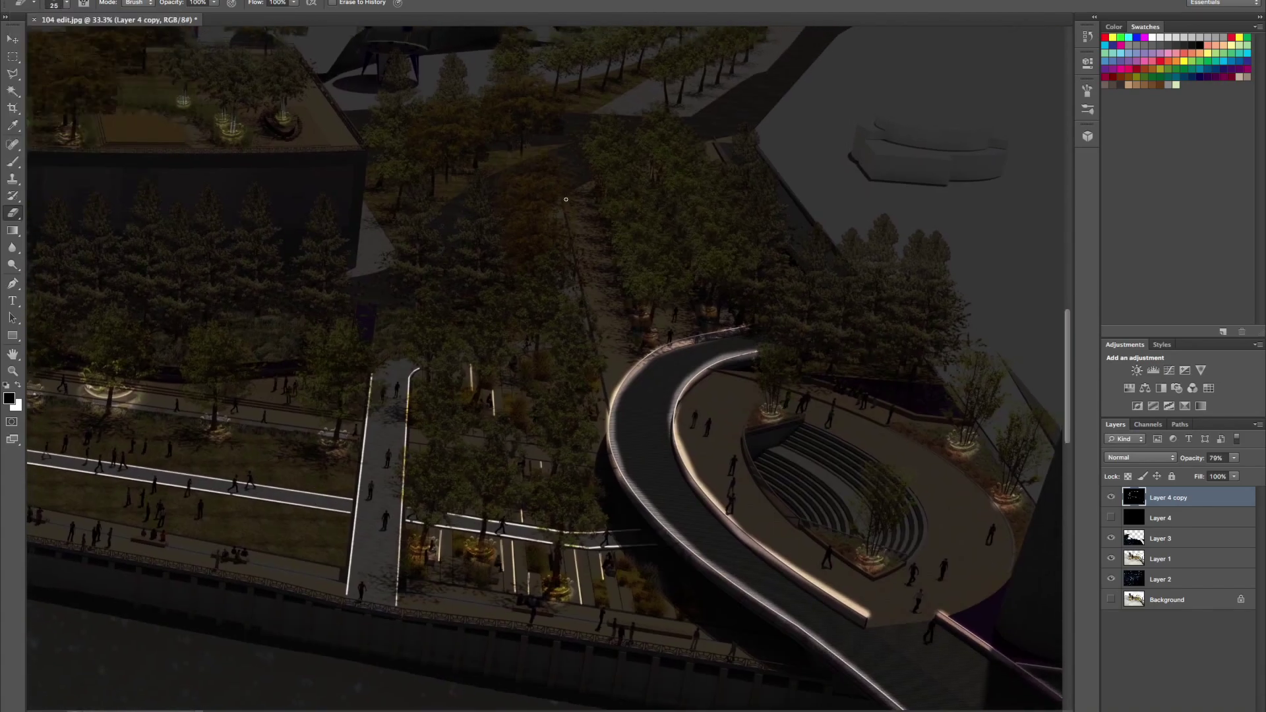
left_click(610, 402, "shift")
key("ctrl+z")
key("bracketleft")
key("bracketleft")
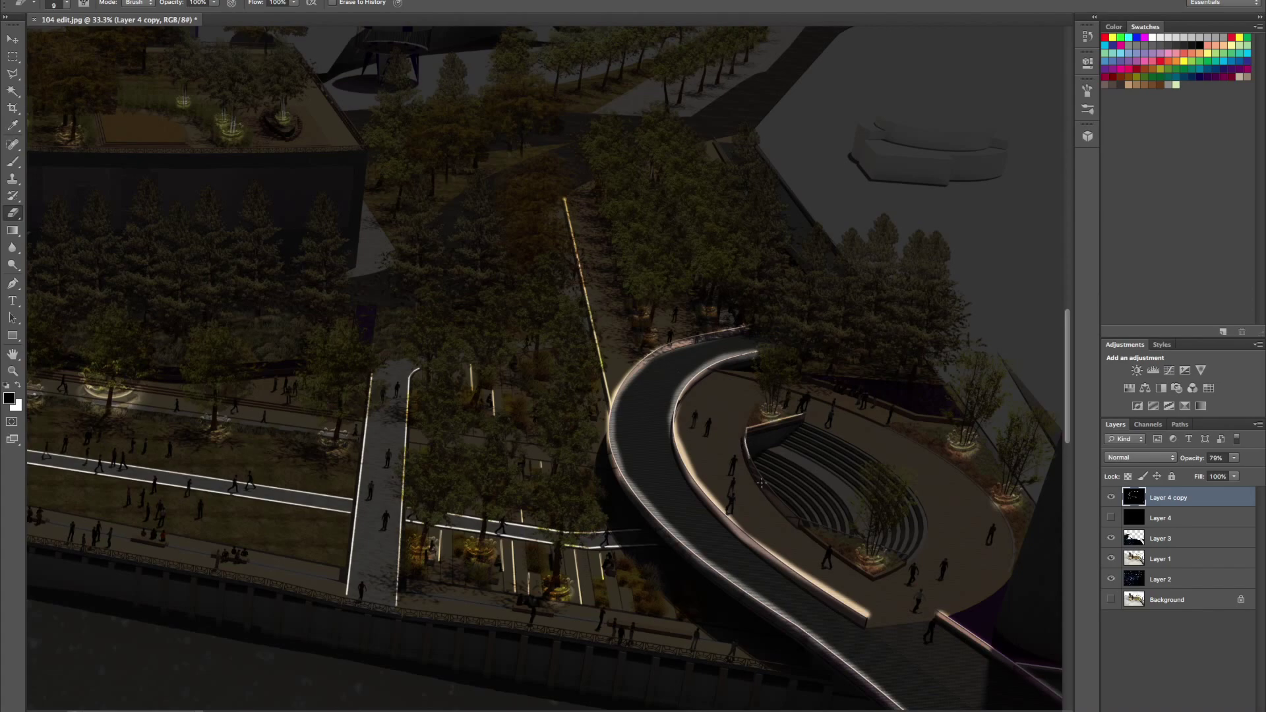
- Duplicate the dark overlay, hide the previous copy, and set eraser strength to 45%
key("ctrl+minus")
key("ctrl+minus")
key("ctrl+minus")
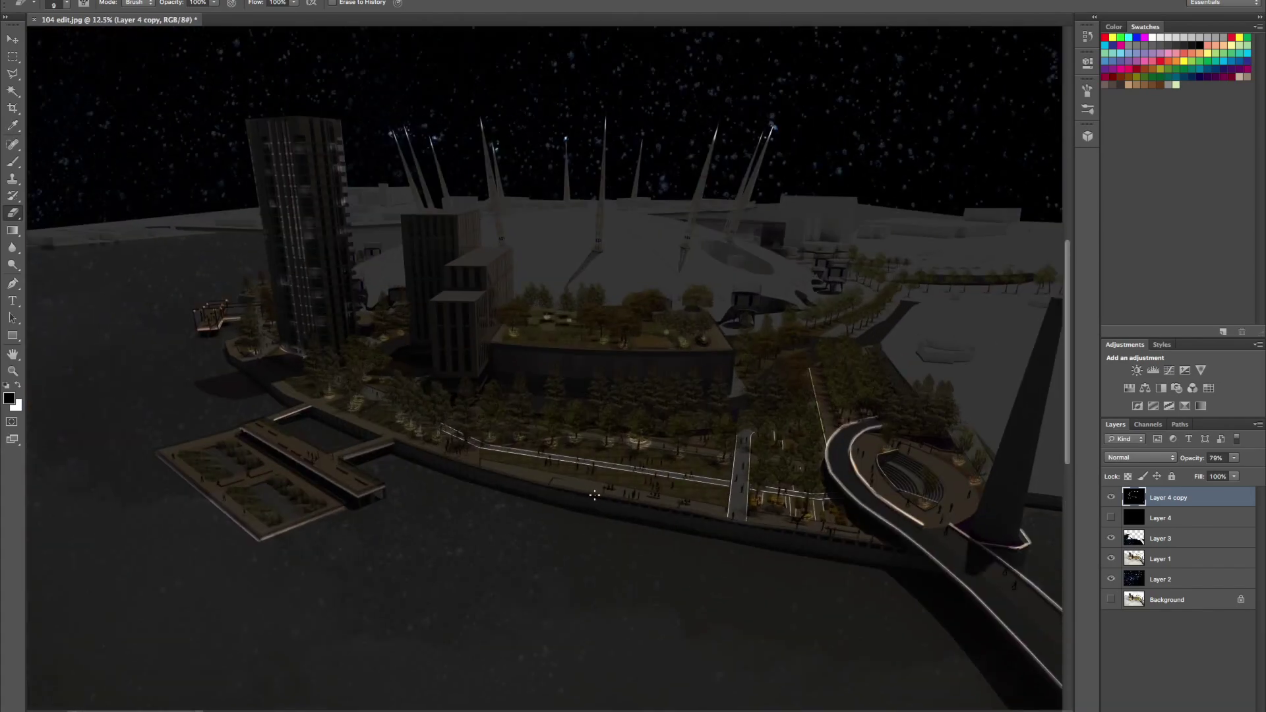
key("ctrl+j")
left_click(1111, 518)
key("4")
key("5")
key("bracketright")
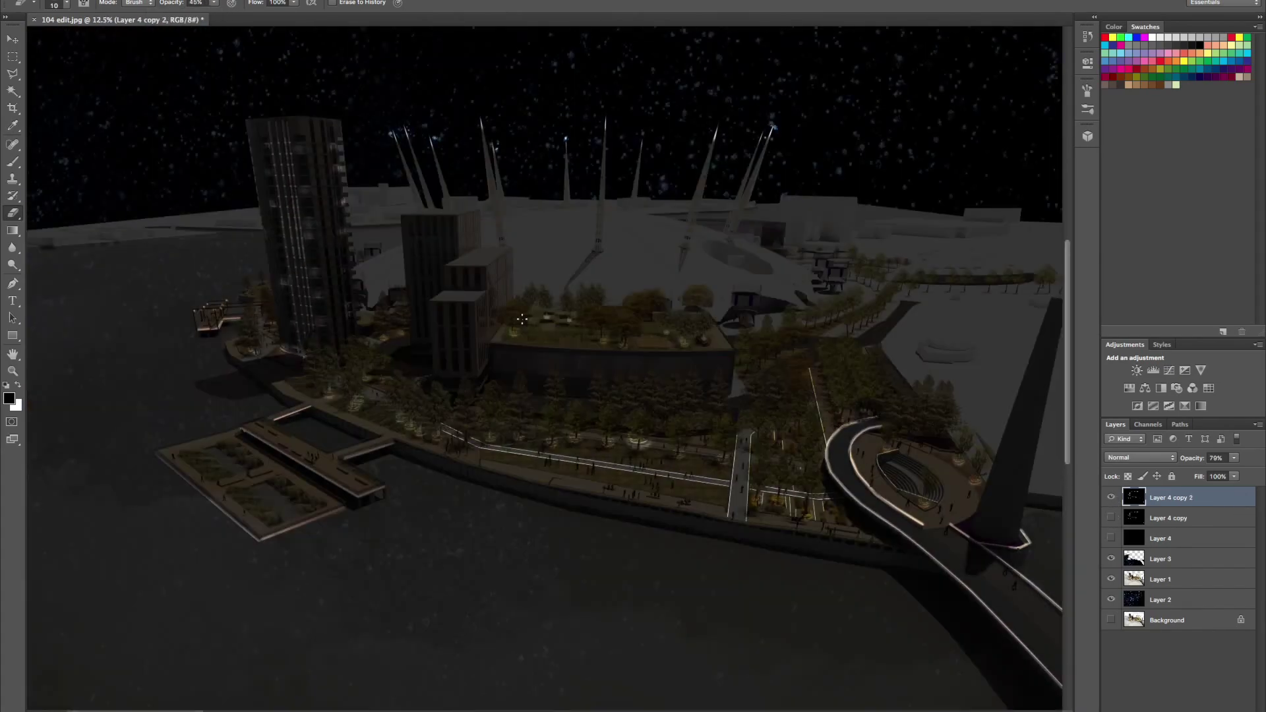
- Softly brighten the low building's facade band and the promenade trees
left_click_drag(506, 362, 709, 370)
key("bracketleft")
key("bracketleft")
mouse_move(472, 434)
left_mouse_down()
mouse_move(623, 404)
mouse_move(351, 394)
left_mouse_up()
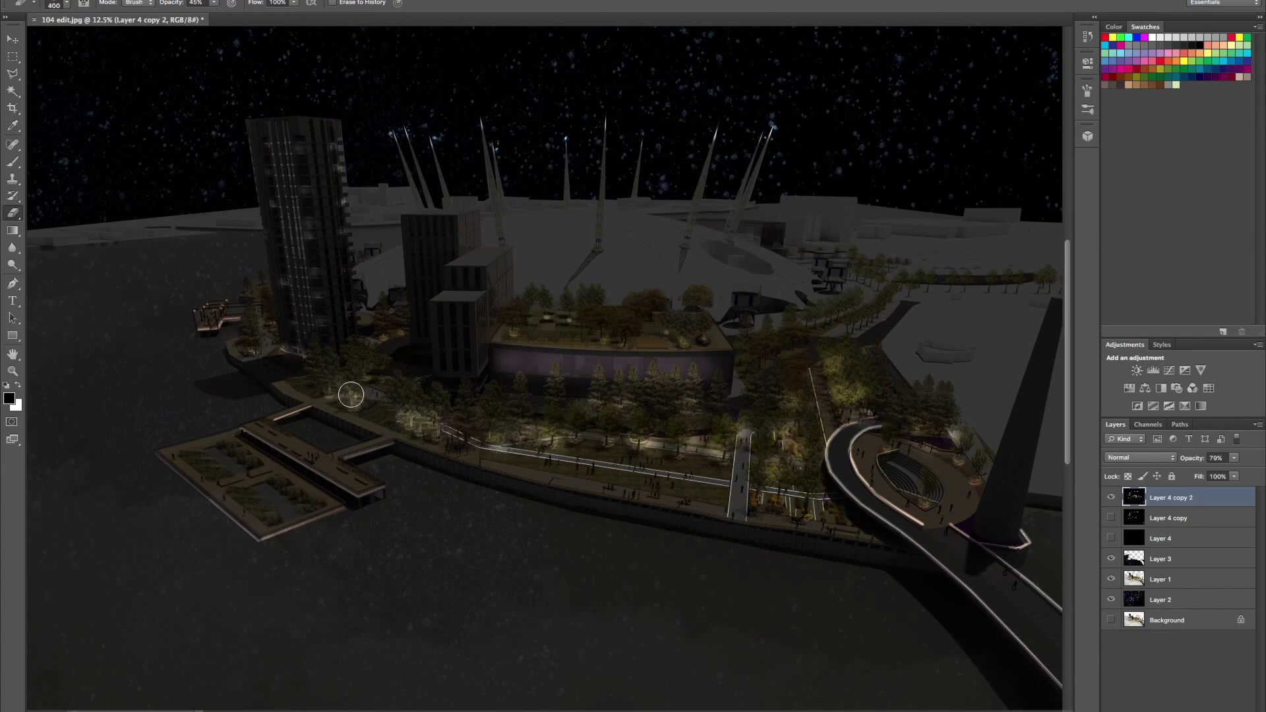
- Brighten two small structures near the dome and reveal two vertical light streaks on the building
key("bracketright")
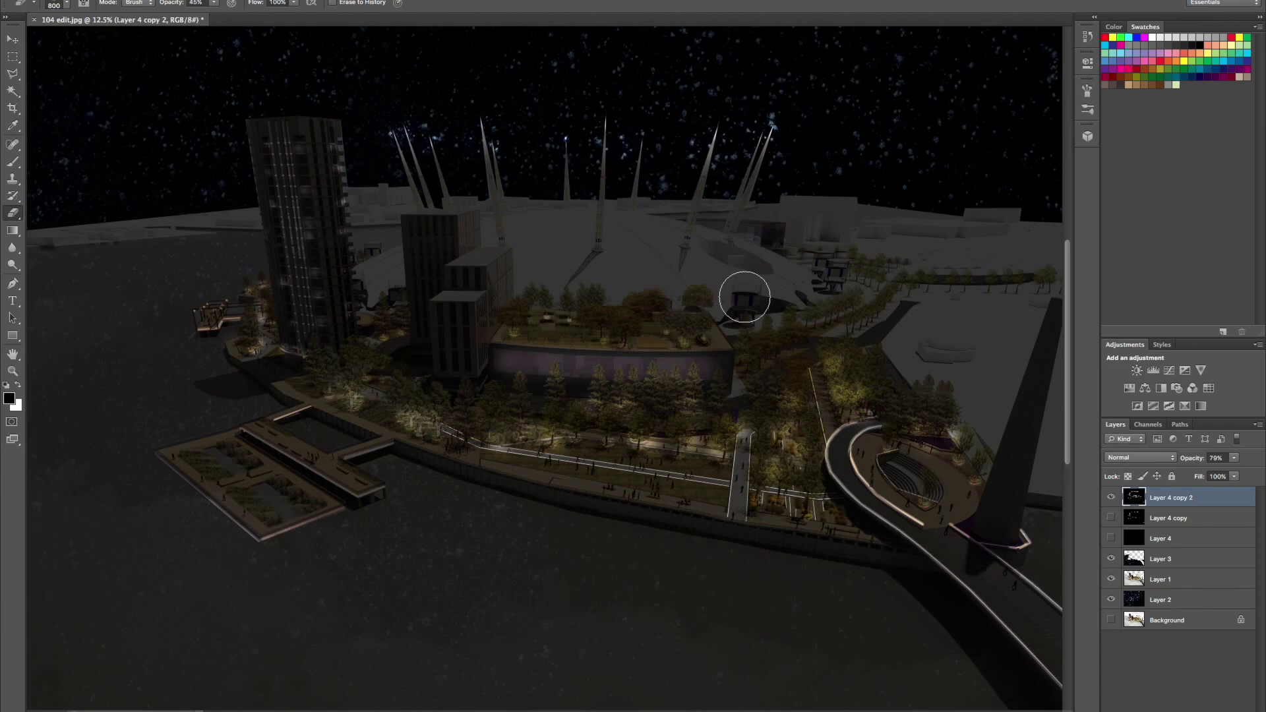
left_click(742, 295)
left_click(824, 254)
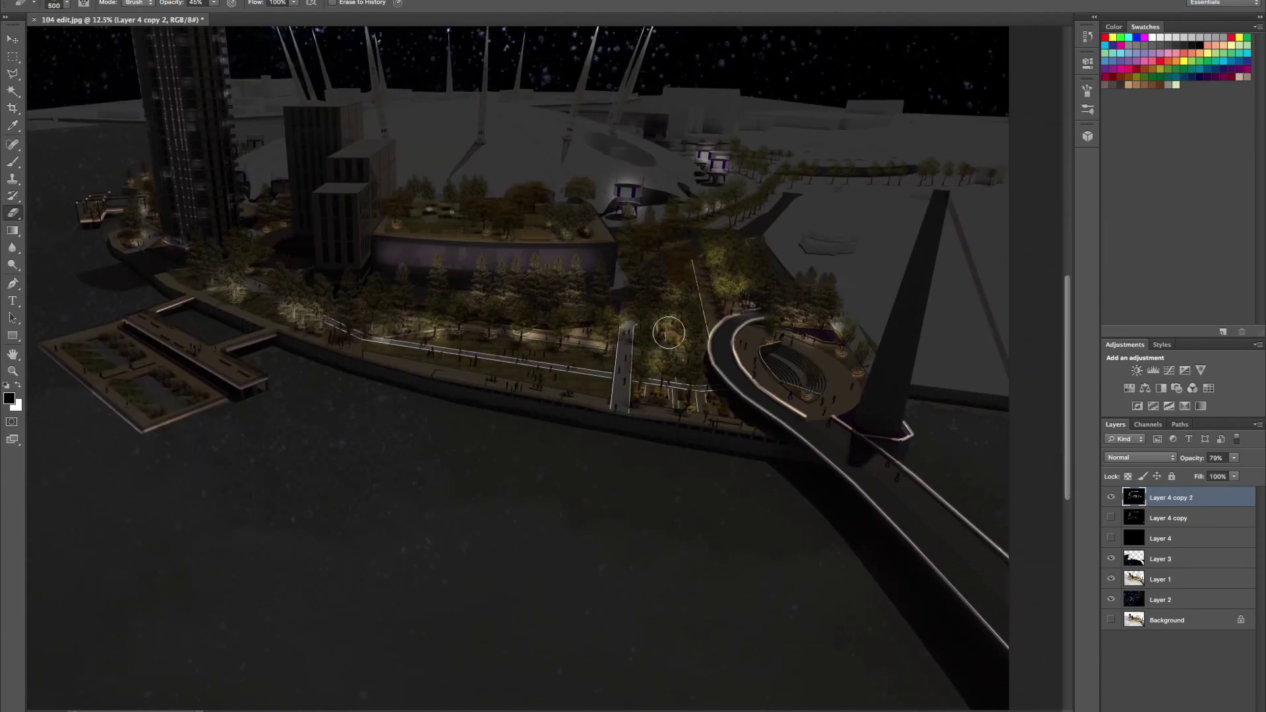
left_click_drag(322, 202, 322, 257)
left_click_drag(339, 201, 339, 257)
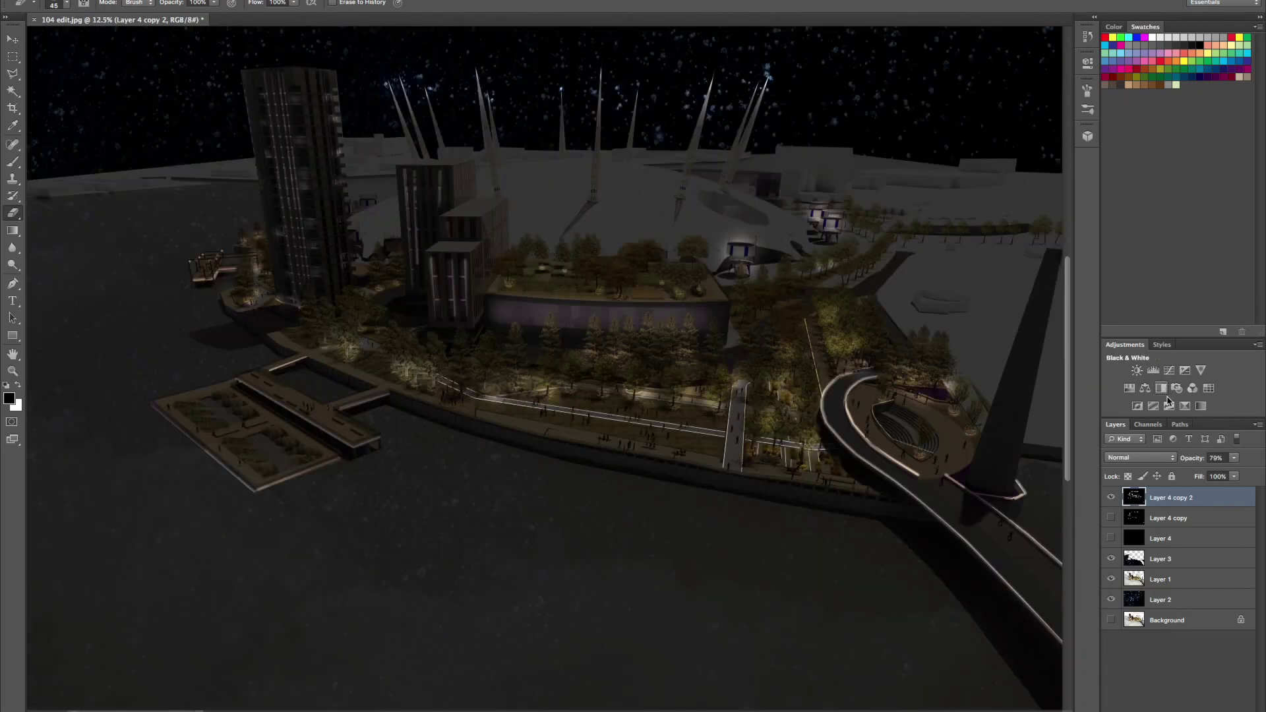
- Add a low-opacity purple-orange Gradient Map masked off the bridge, plus a Photo Filter layer
left_click(1184, 406)
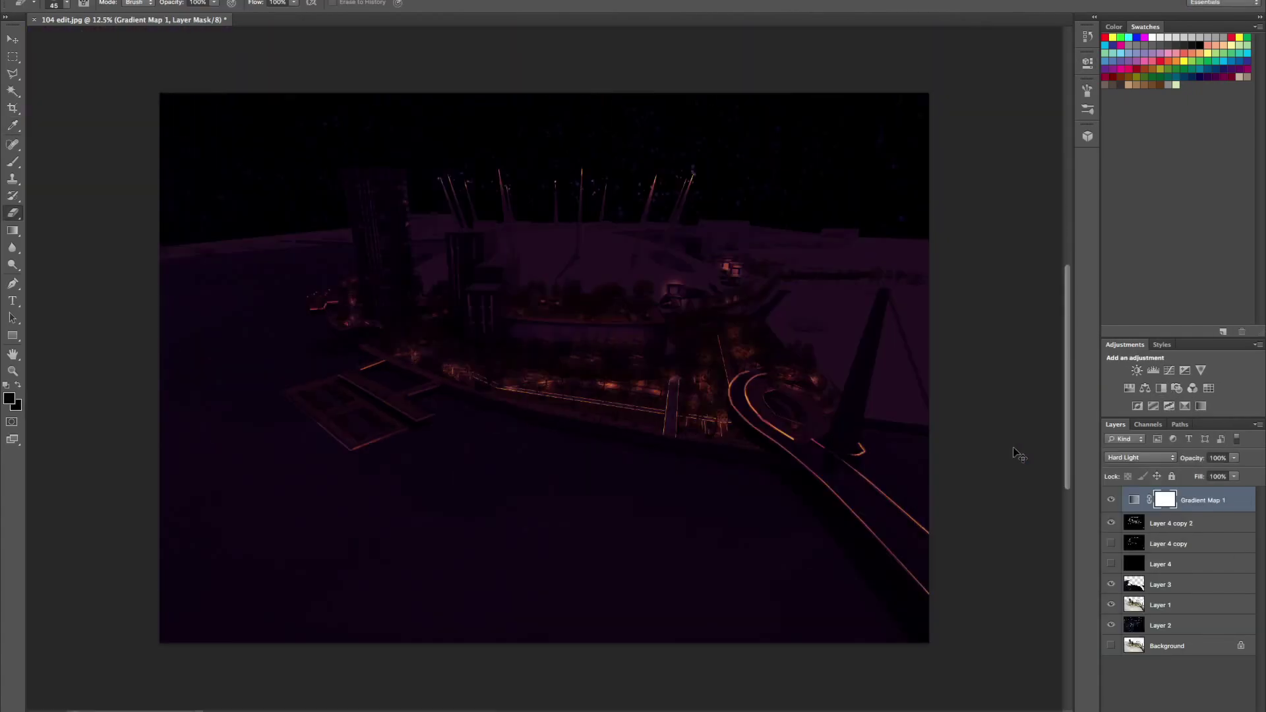
left_click_drag(1233, 458, 1199, 480)
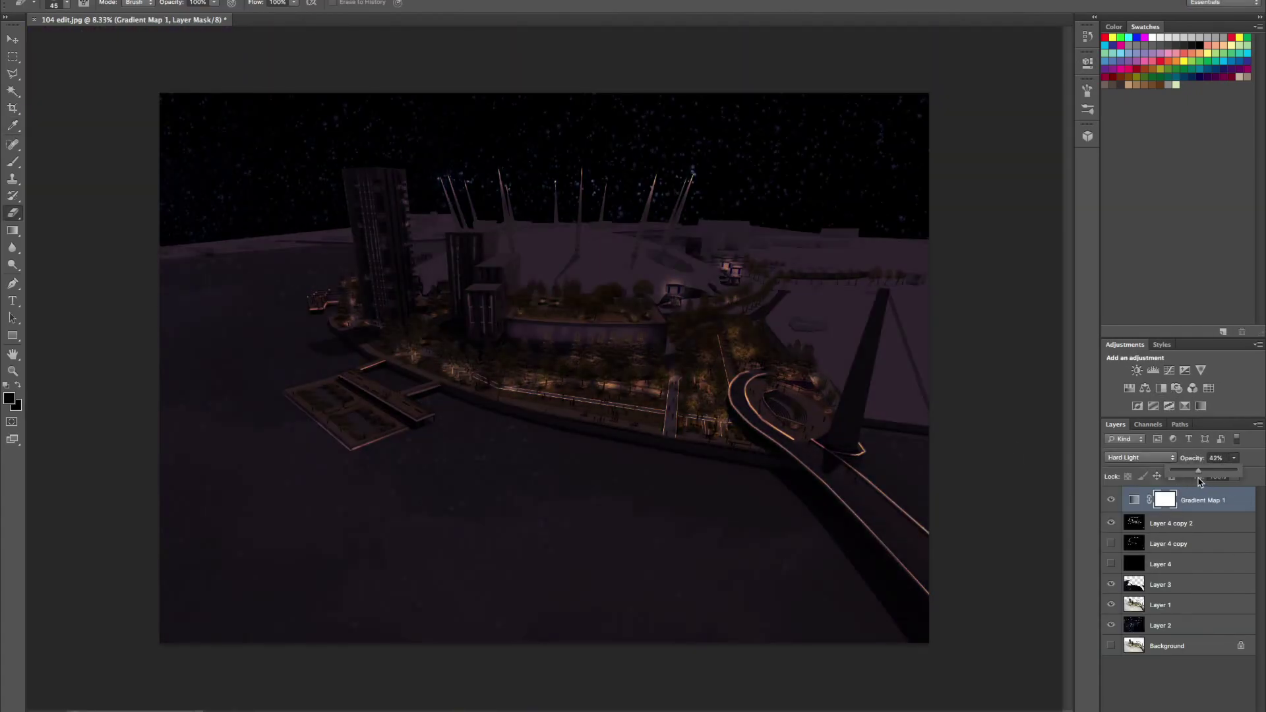
mouse_move(826, 587)
left_mouse_down()
mouse_move(447, 580)
mouse_move(369, 600)
left_mouse_up()
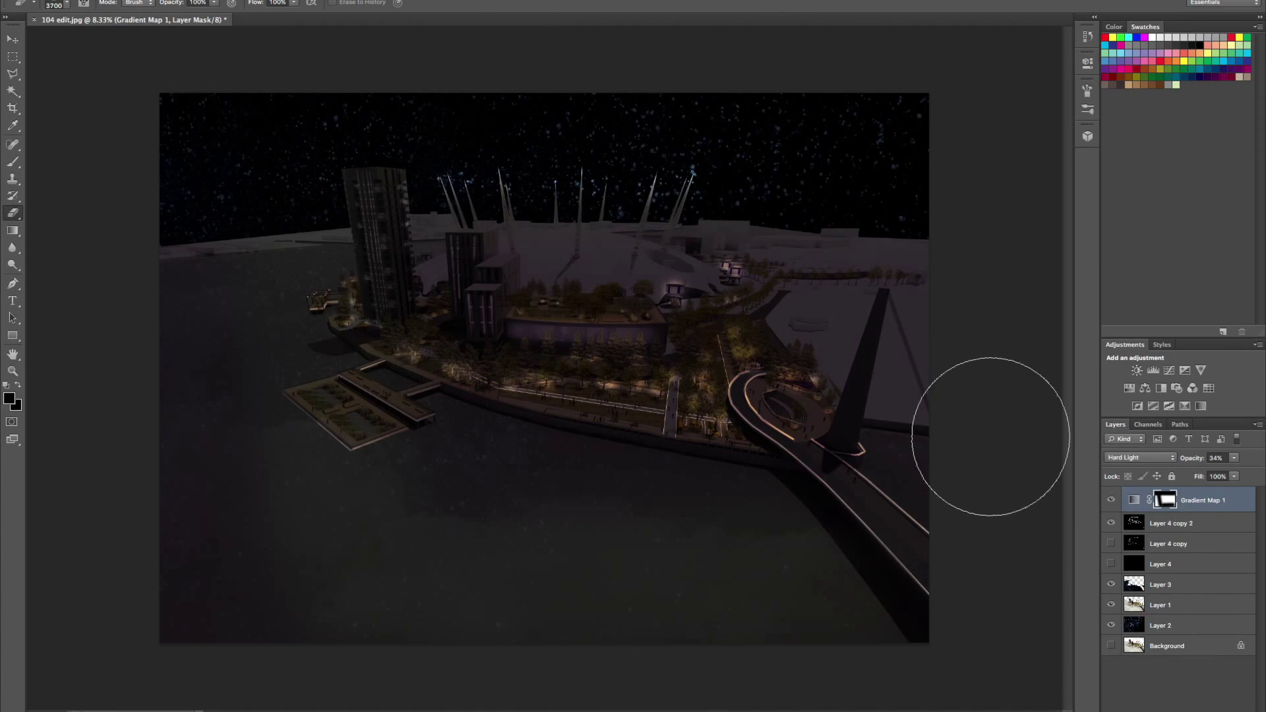
left_click_drag(904, 466, 847, 409)
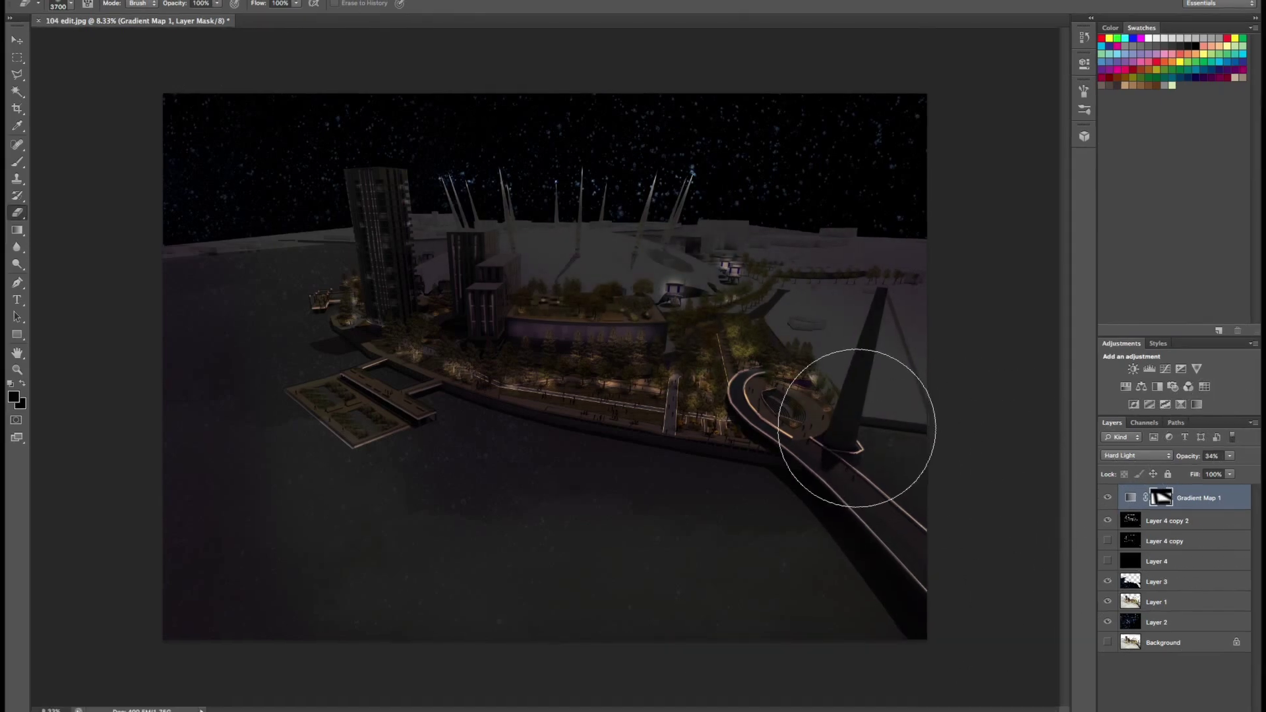
key("m")
left_click_drag(1234, 458, 1201, 473)
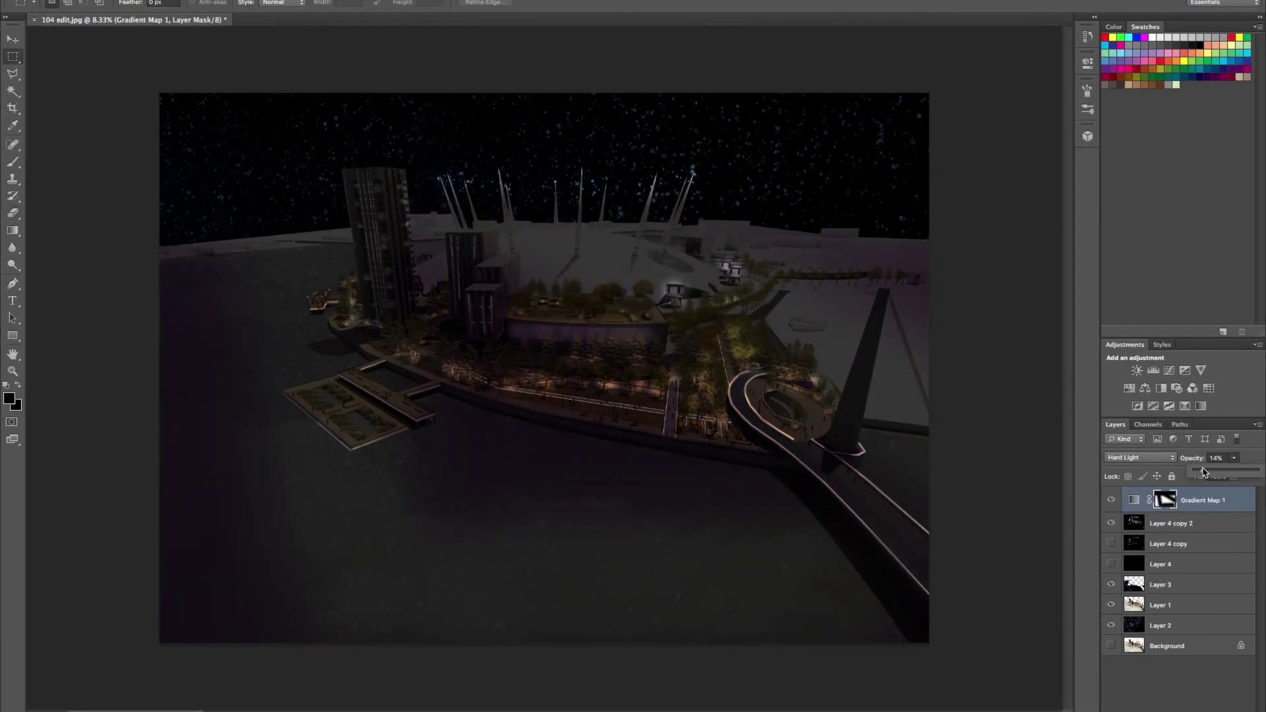
left_click(1177, 389)
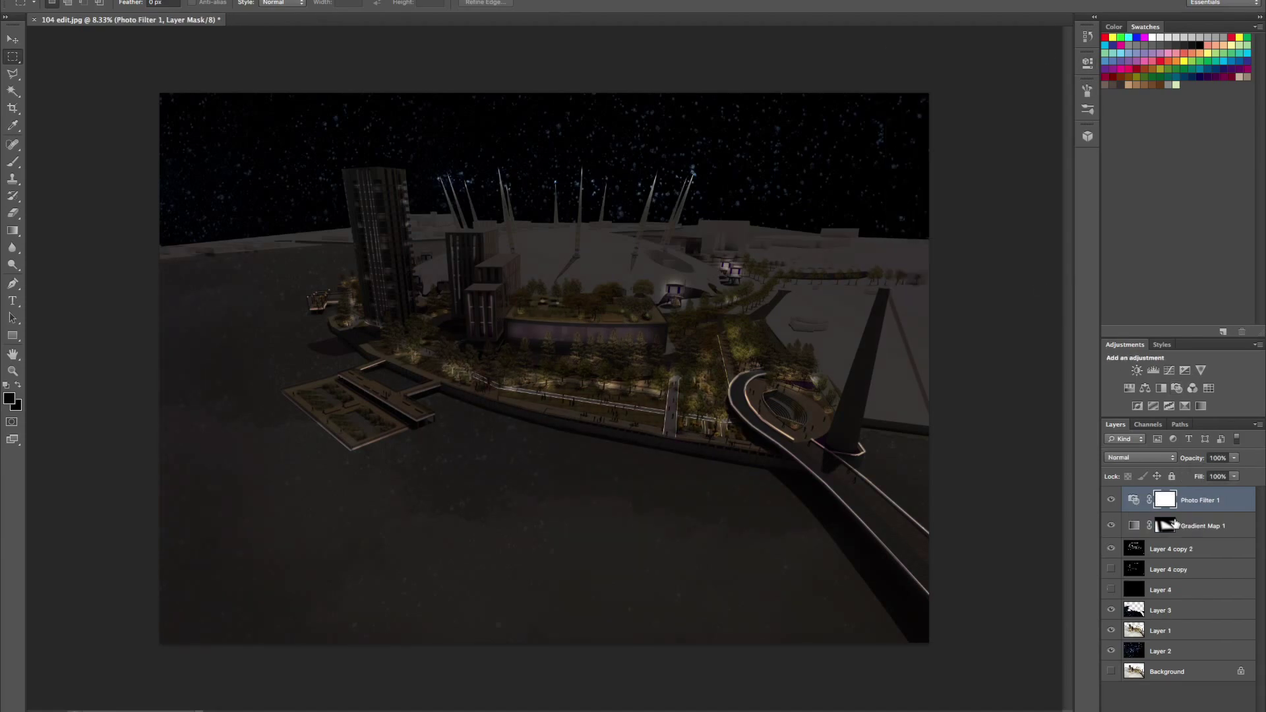
- Raise brightness and contrast with an adjustment layer, discarding a trial Black & White layer
left_click(1136, 370)
mouse_move(975, 124)
left_mouse_down()
mouse_move(997, 124)
mouse_move(1003, 151)
left_mouse_up()
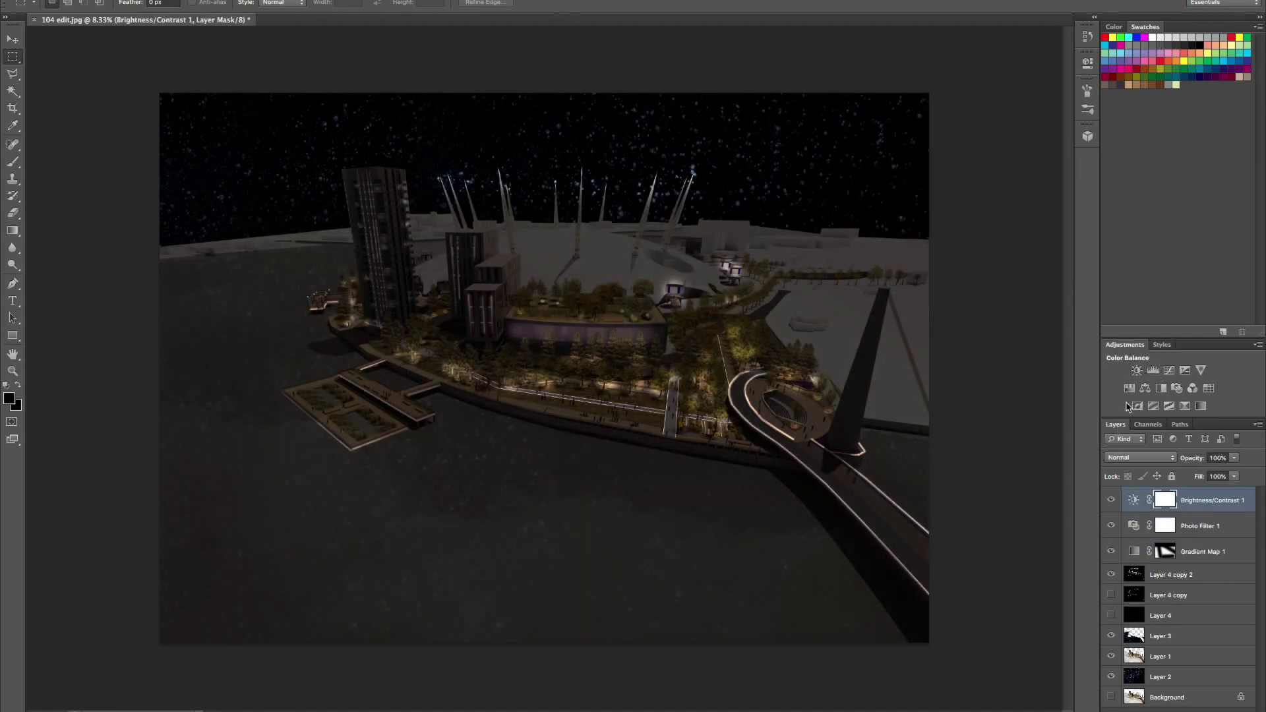
left_click(1160, 389)
left_click_drag(1234, 458, 1191, 476)
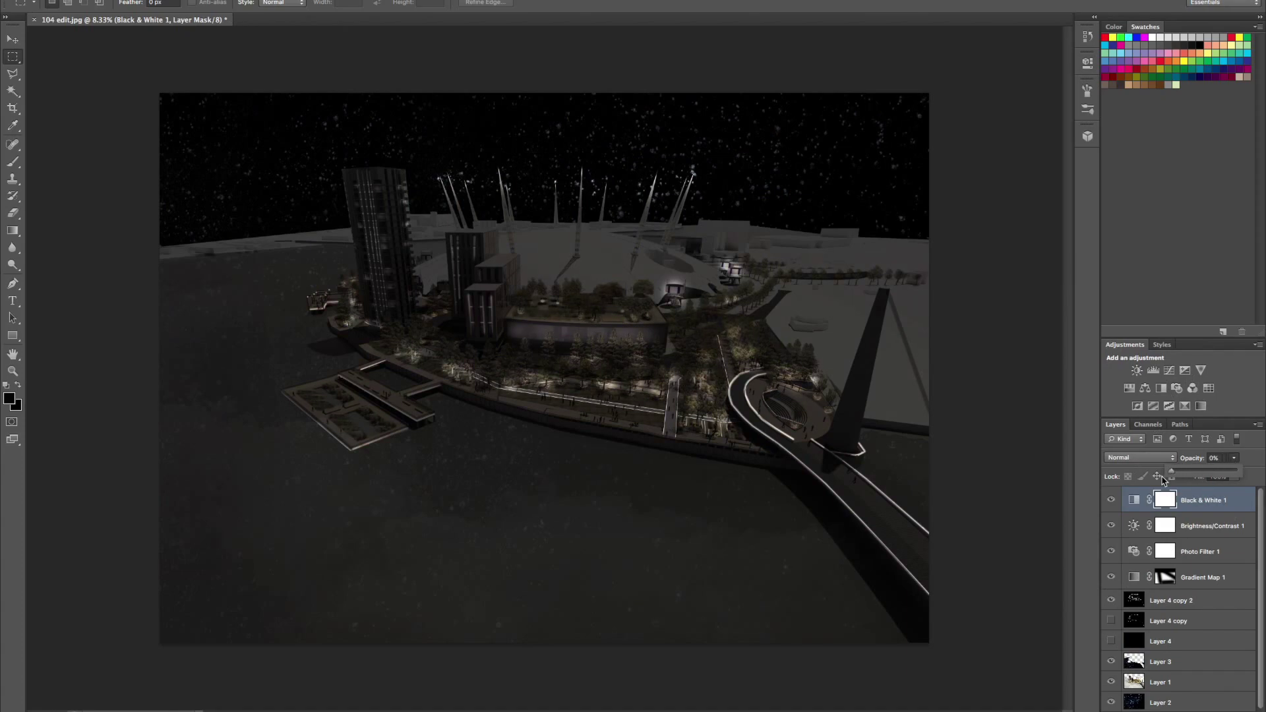
key("Delete")
- Add a Vibrance adjustment at +90, then reselect Layer 4 copy 2 with the Brush
left_click(1200, 370)
left_click_drag(974, 113, 976, 114)
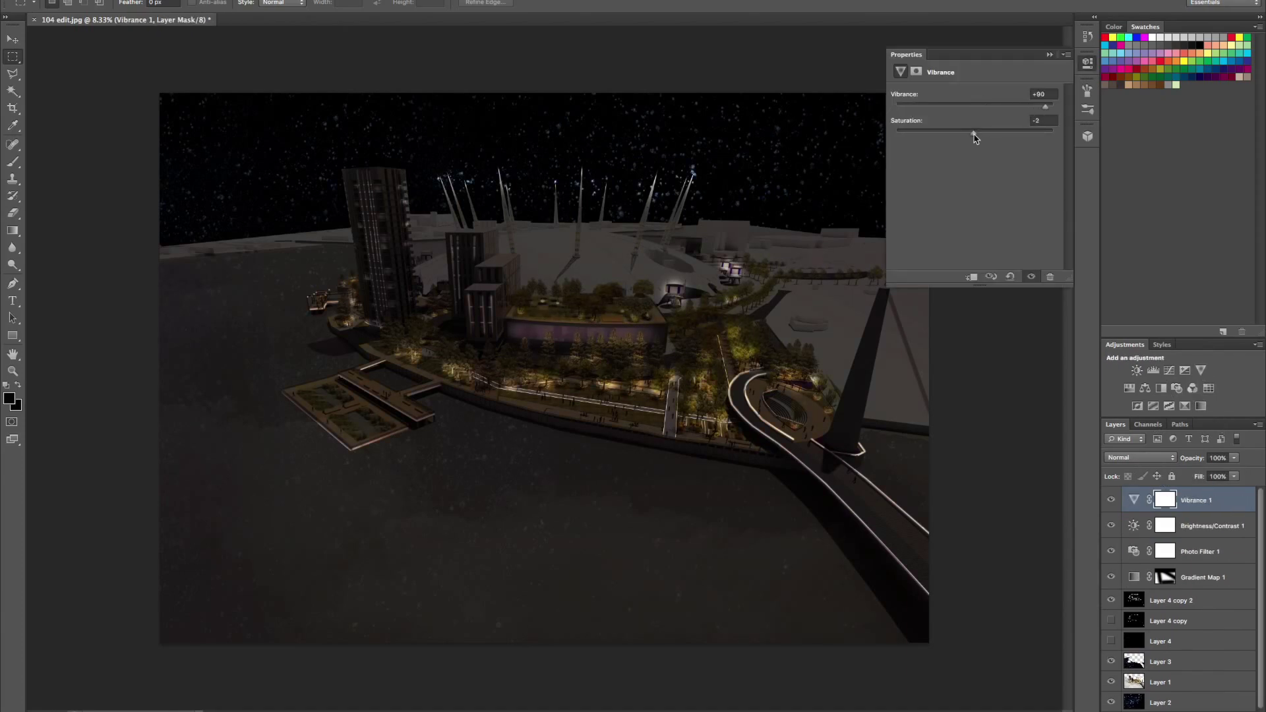
left_click(1049, 55)
key("b")
left_click(1180, 600)
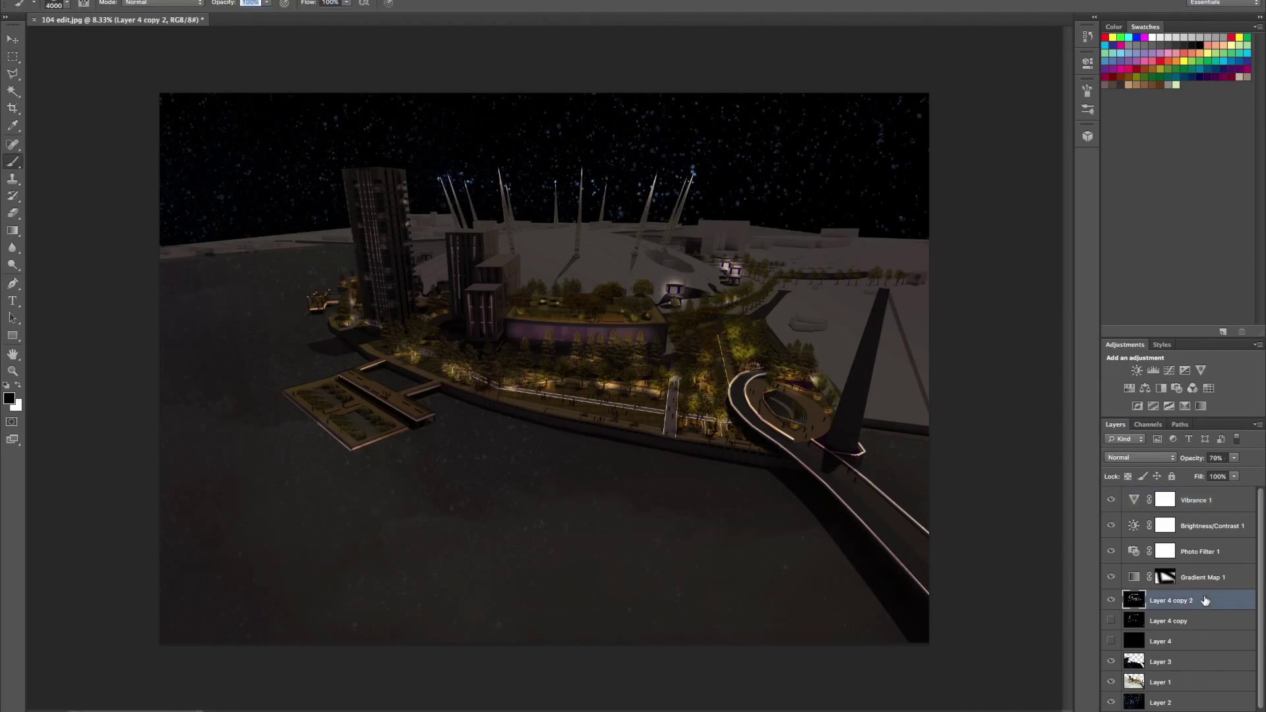
- Paint soft black around the bottom and side edges on a new layer
key("ctrl+shift+n")
key("Return")
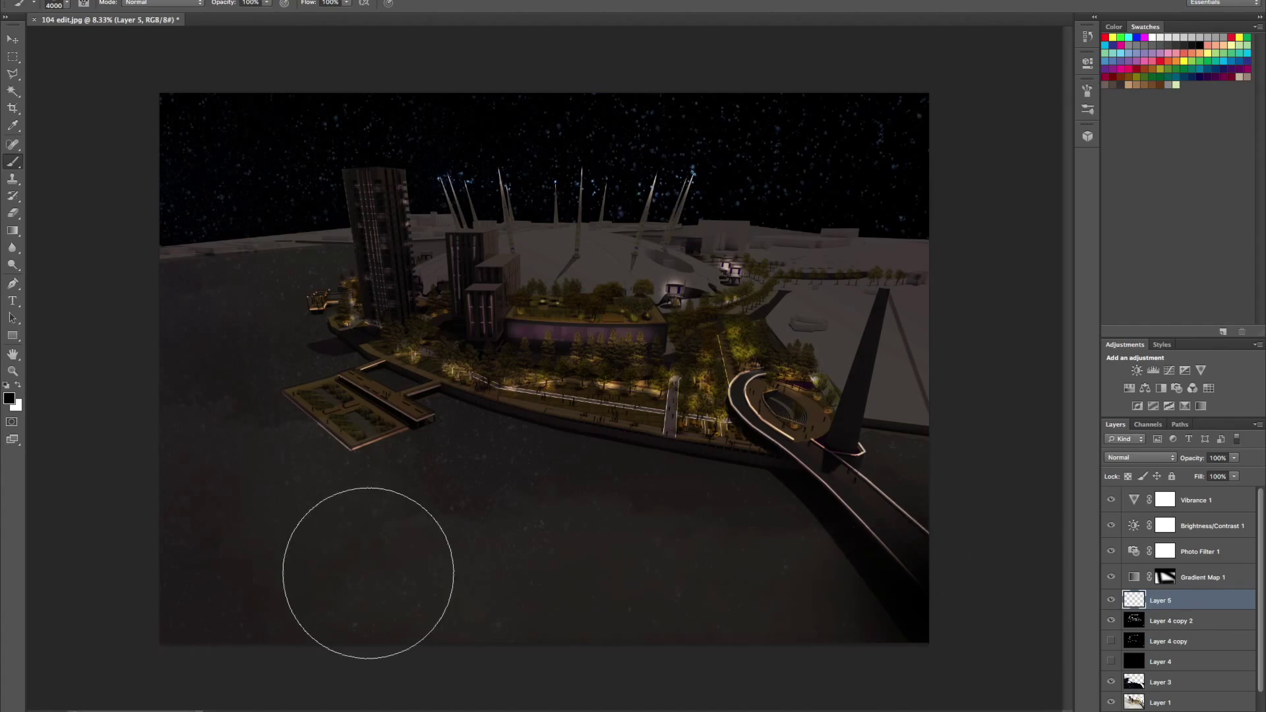
left_click_drag(633, 655, 250, 521)
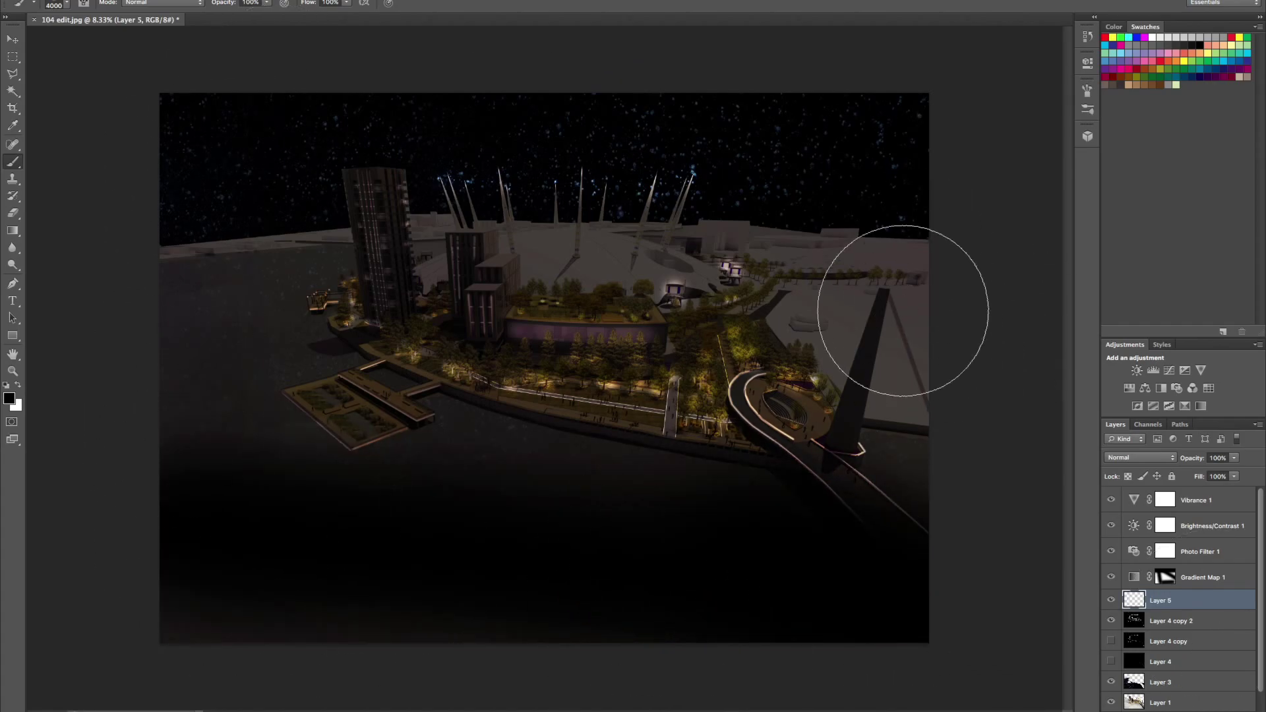
left_click_drag(999, 301, 791, 635)
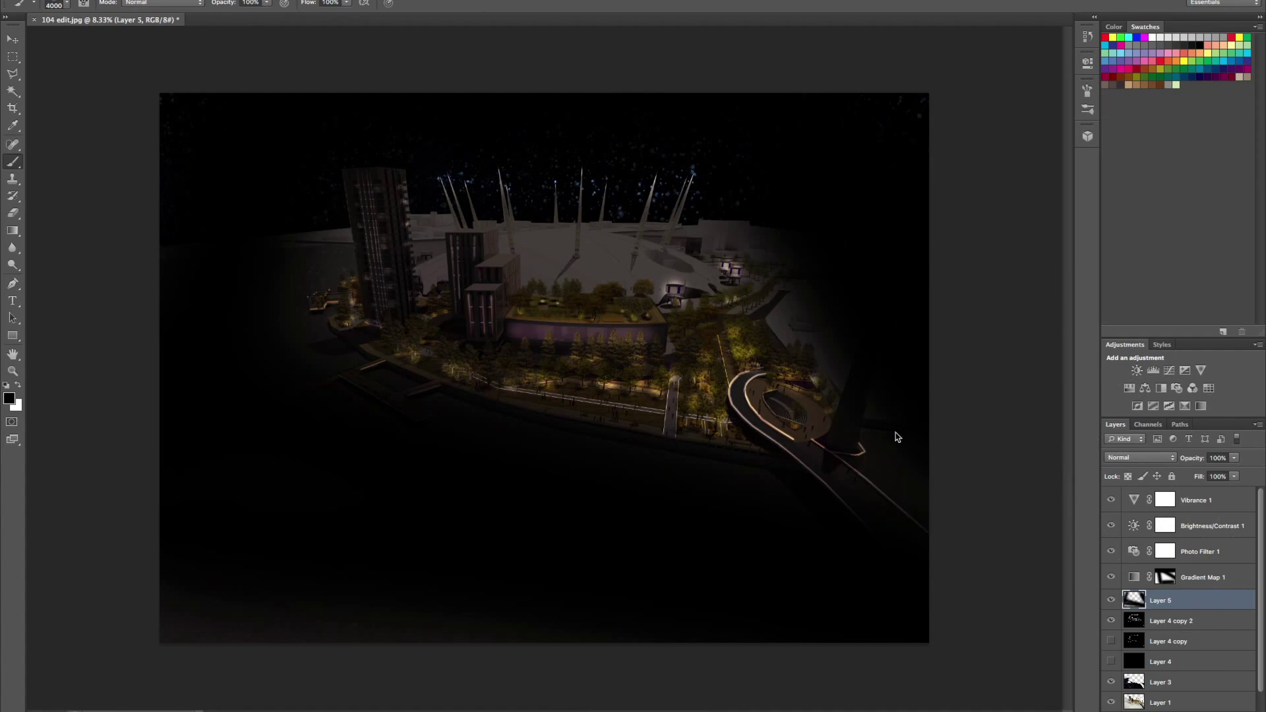
left_click_drag(897, 436, 1002, 452)
- Set the vignette layer to 47% opacity and duplicate it
key("m")
left_click(170, 8)
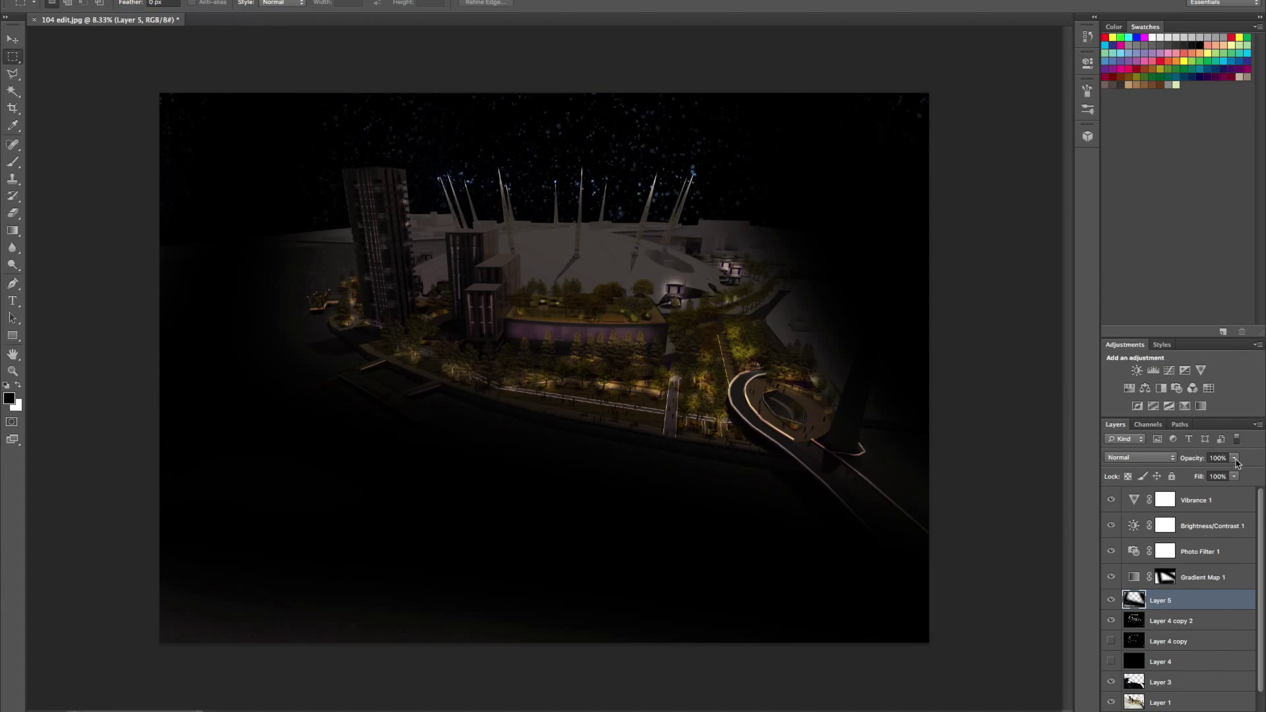
left_click_drag(1235, 460, 1203, 475)
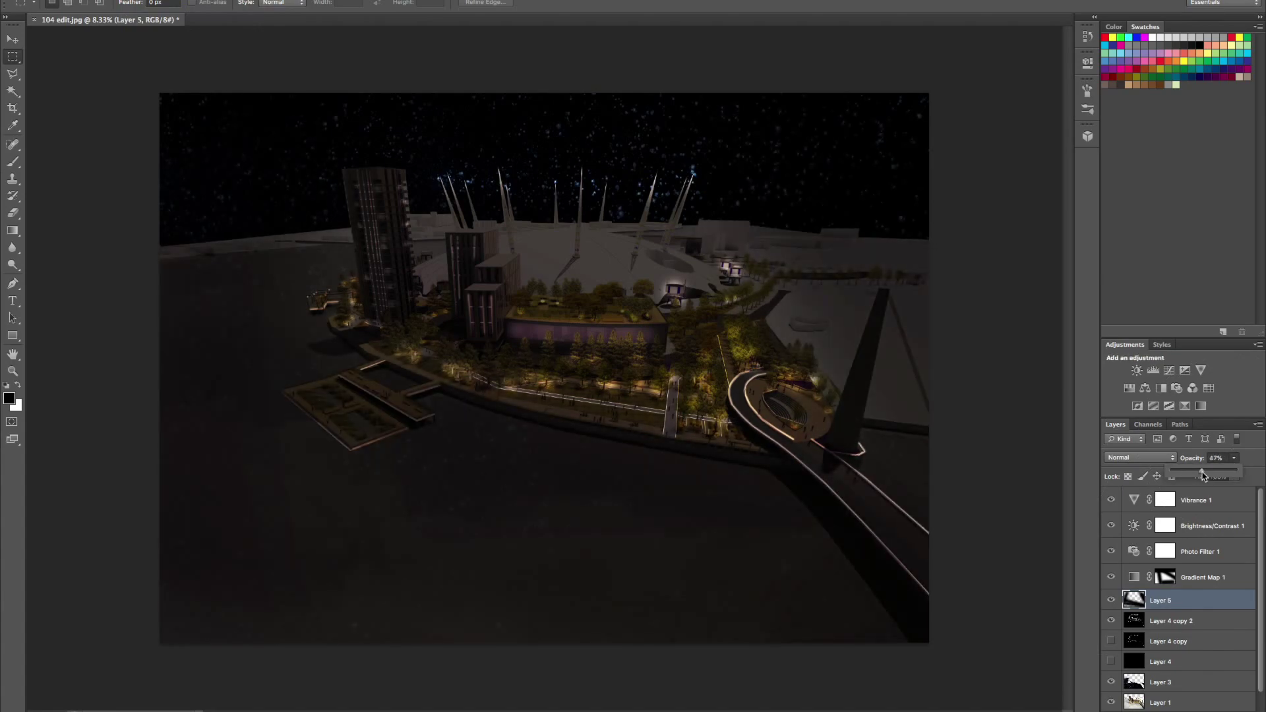
key("ctrl+j")
key("e")
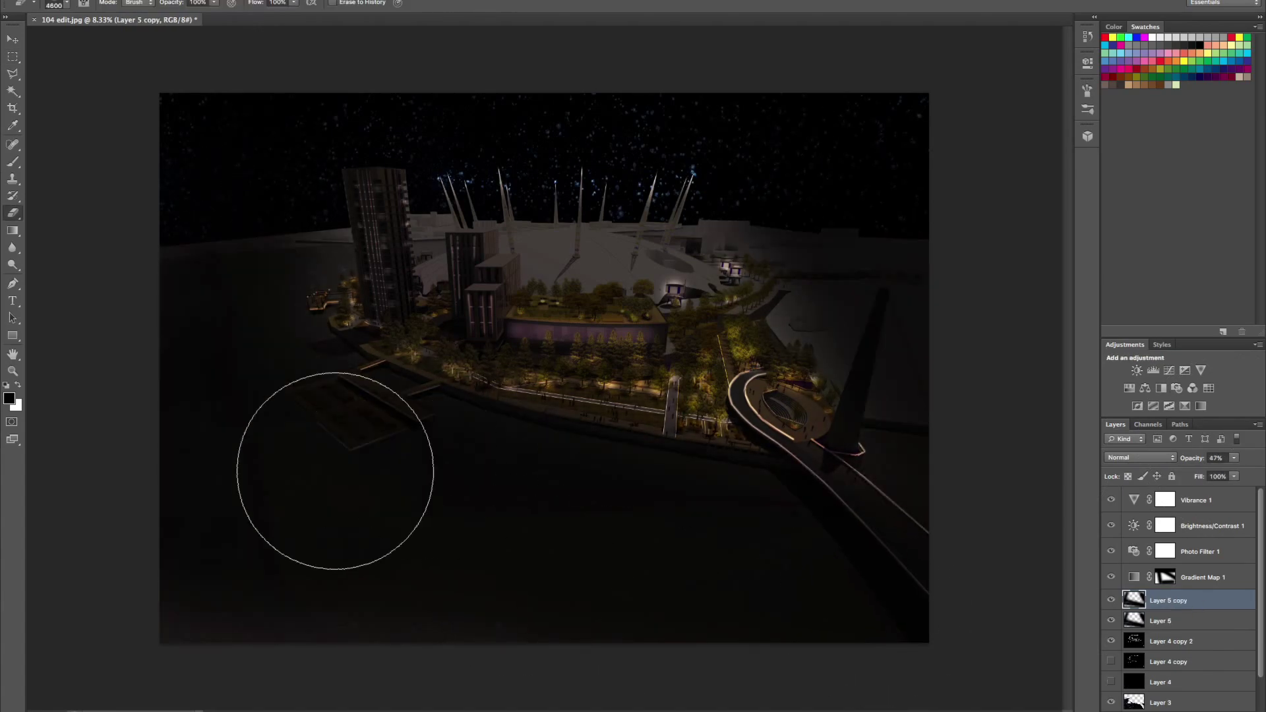
- Erase the duplicated vignette over the left jetty and nearby water
left_click_drag(554, 711, 274, 486)
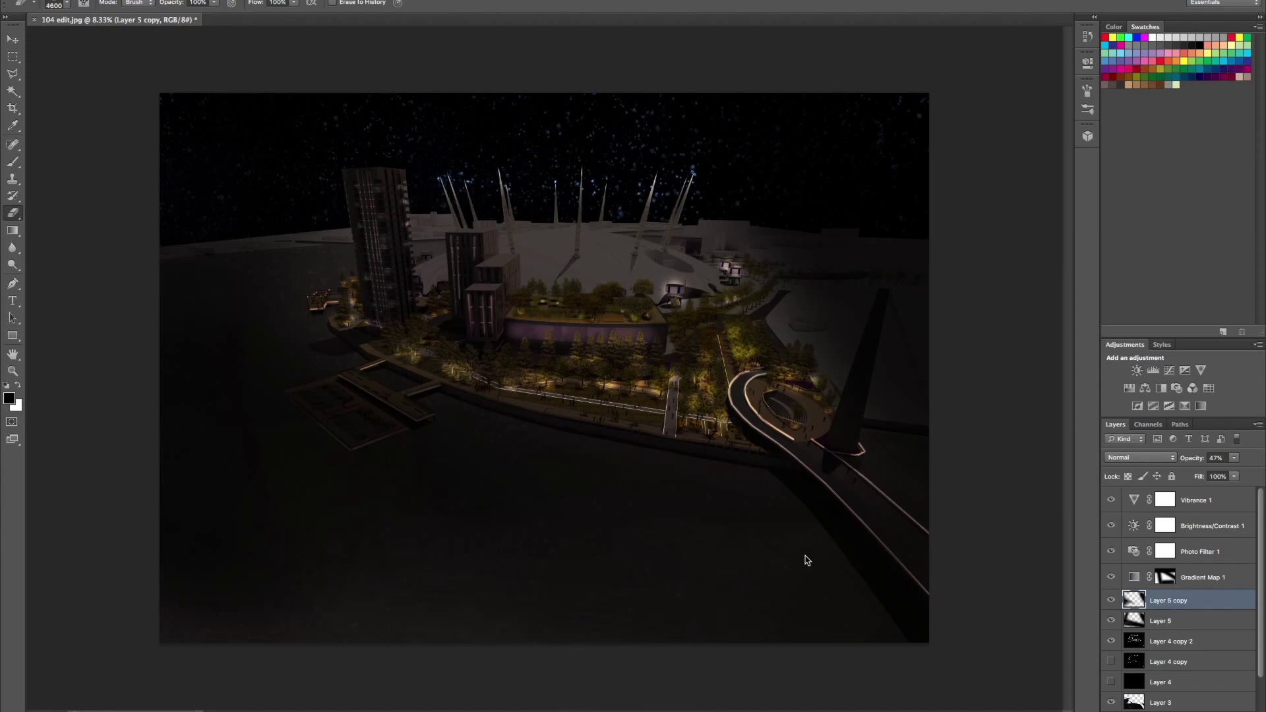
key("m")
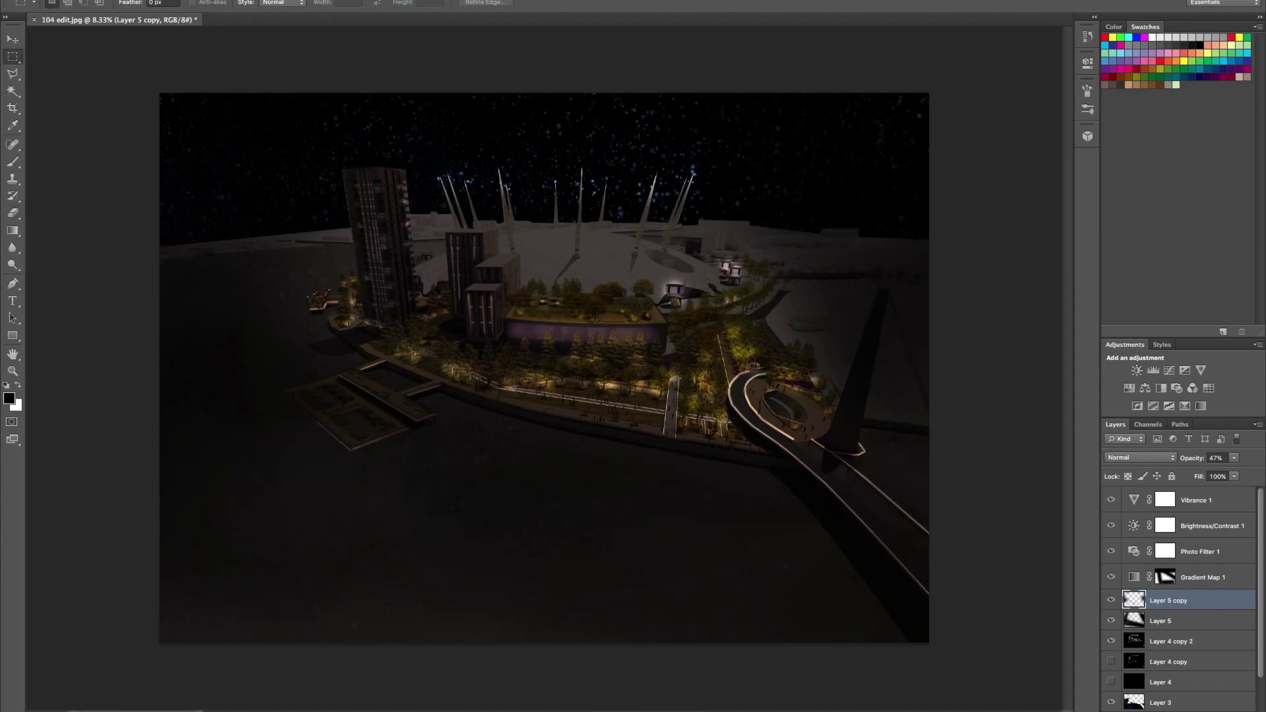
left_click(128, 0)
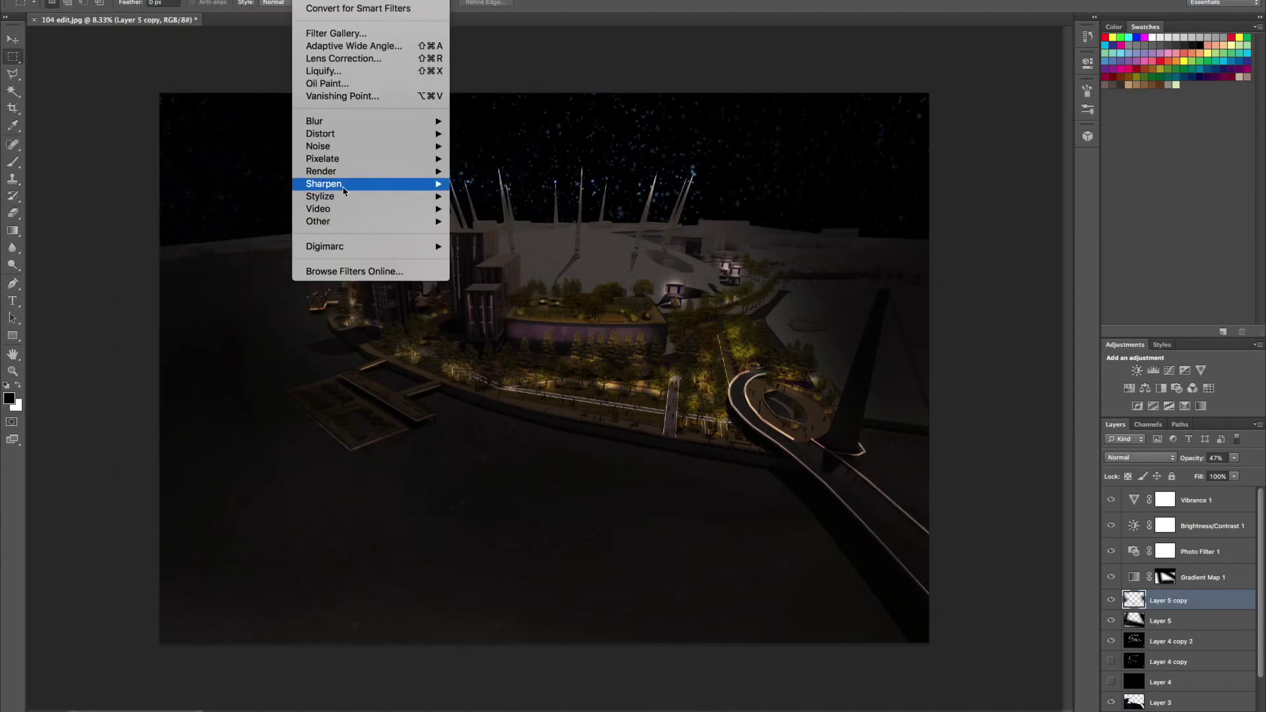
- Select Layer 1, the base render, after browsing the Filter menu for High Pass
left_click(492, 238)
key("Escape")
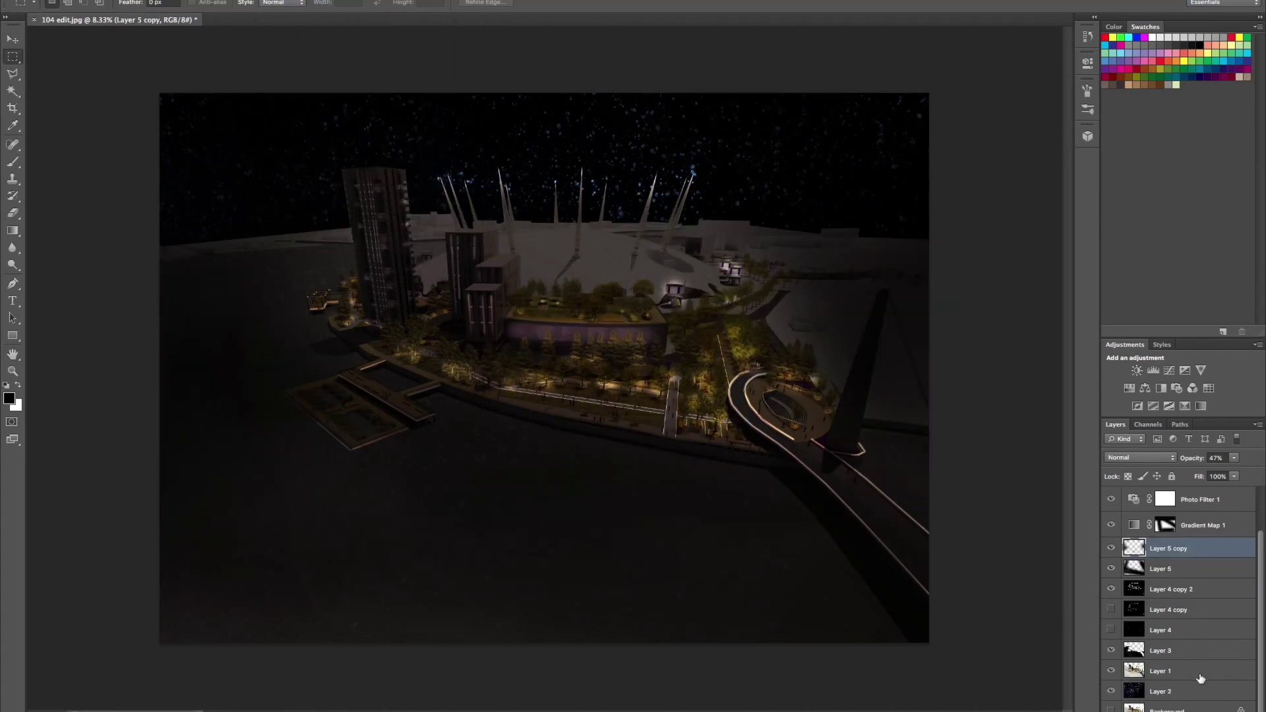
left_click(1161, 670)
left_click(300, 0)
left_click(482, 226)
left_click_drag(627, 230, 856, 437)
key("Escape")
- Duplicate Layer 1 and set the High Pass filter radius on the copy
key("ctrl+j")
left_click(300, 0)
key("ctrl+alt+f")
mouse_move(829, 584)
left_mouse_down()
mouse_move(792, 584)
mouse_move(898, 585)
mouse_move(871, 583)
left_mouse_up()
- Apply the High Pass filter and try Darken and Linear Light blends on the copy
left_click(950, 407)
left_click(1137, 456)
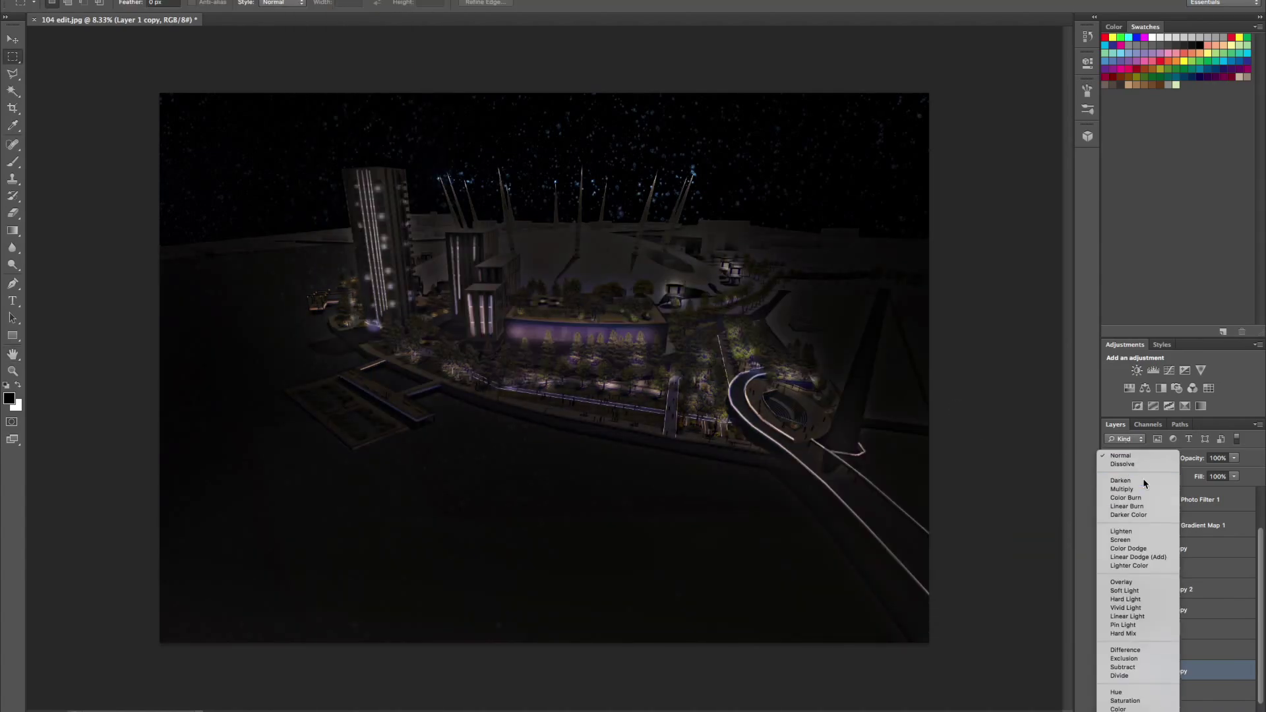
left_click(1120, 482)
left_click(1129, 457)
left_click(1124, 567)
- Blend the high-pass copy in Vivid Light at 48% opacity and zoom to check detail
left_click(1138, 457)
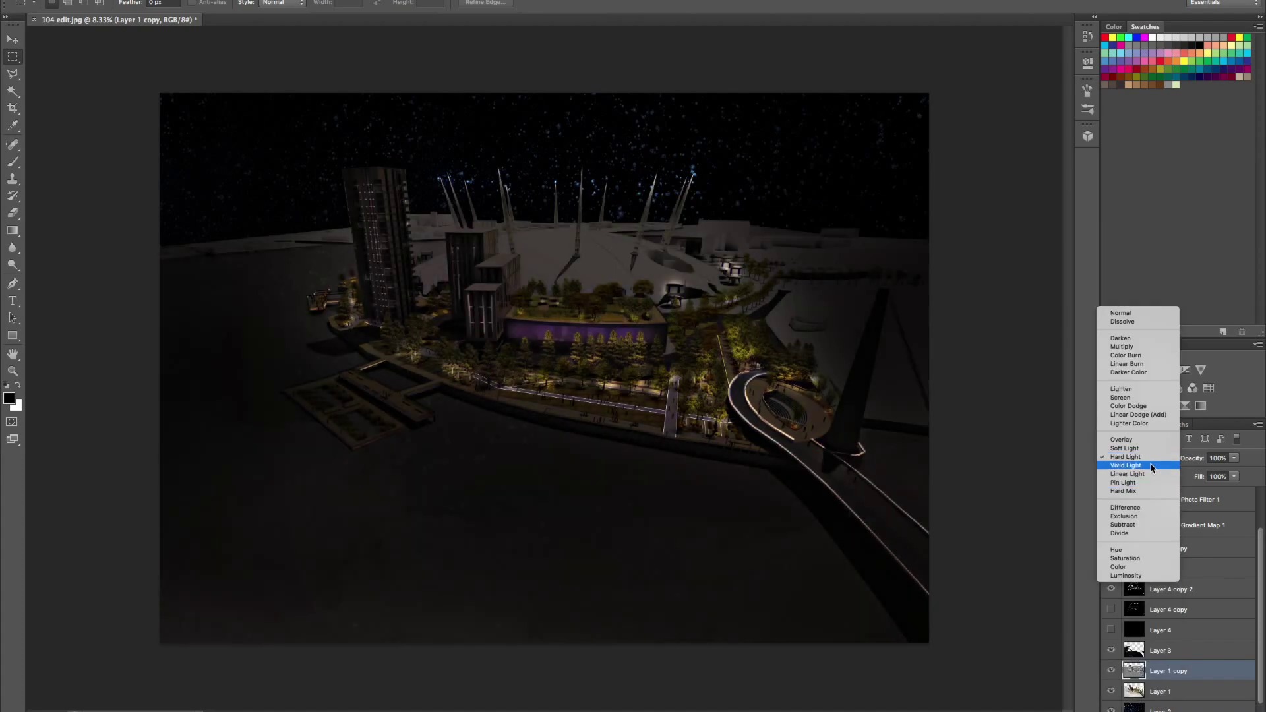
left_click(1127, 483)
left_click(1233, 457)
left_click_drag(1238, 470, 1184, 477)
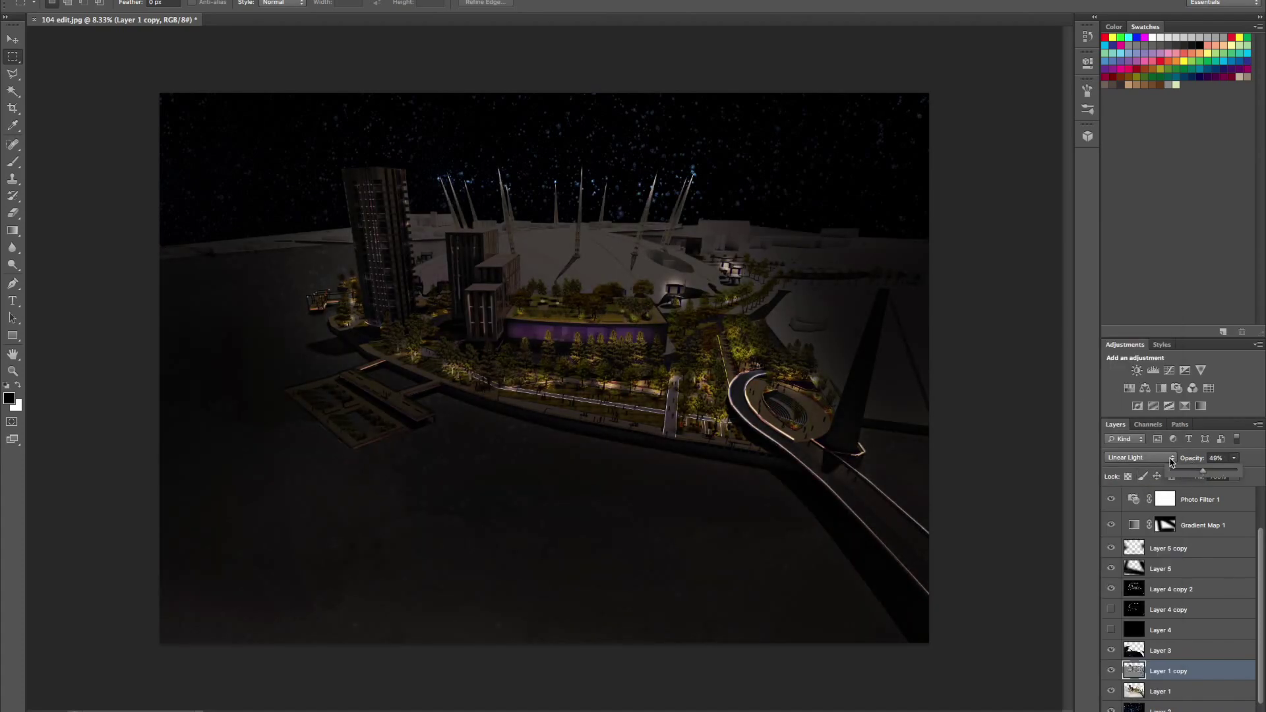
left_click(1171, 462)
left_click(1134, 488)
left_click(1137, 456)
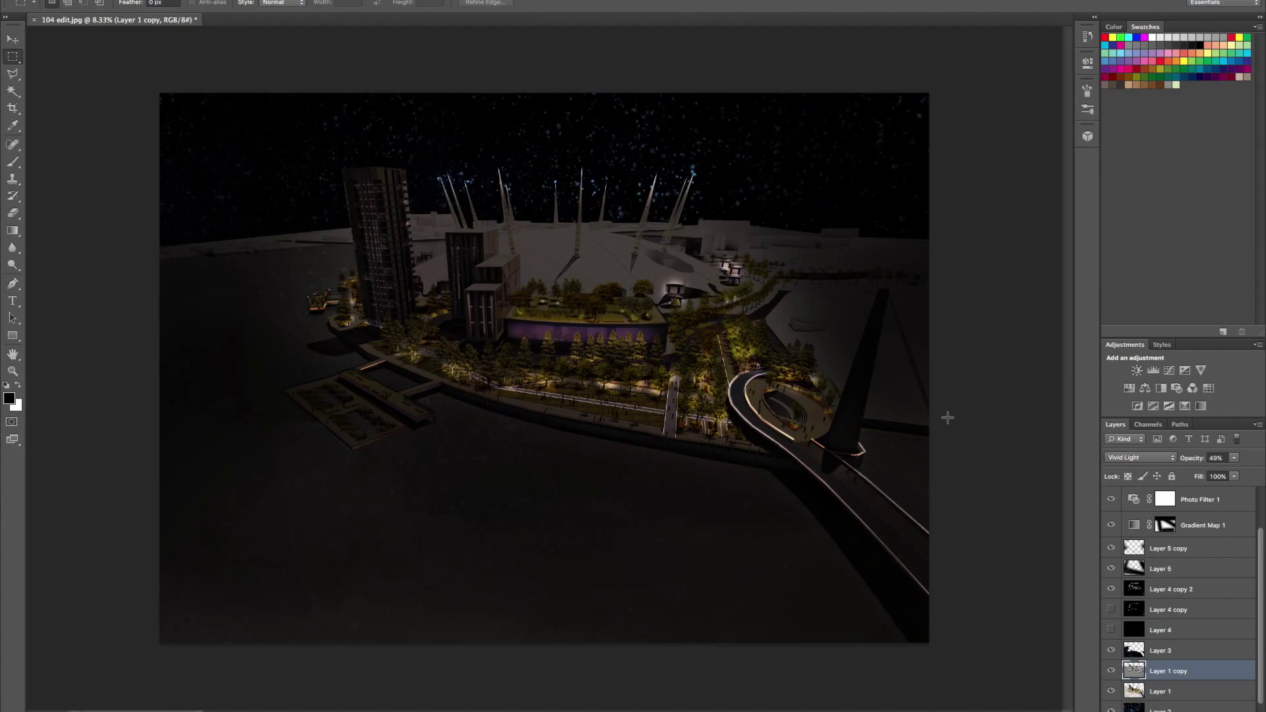
scroll(580, 375, "up", 1)
scroll(590, 411, "down", 5)
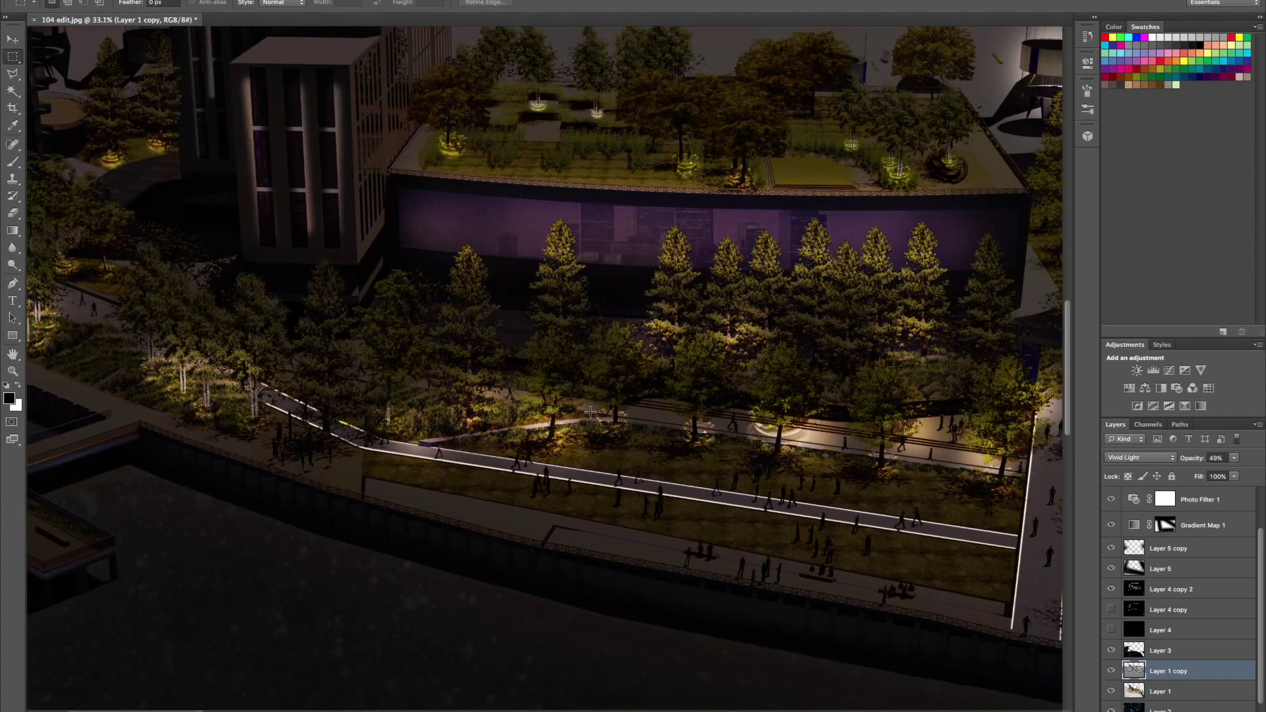